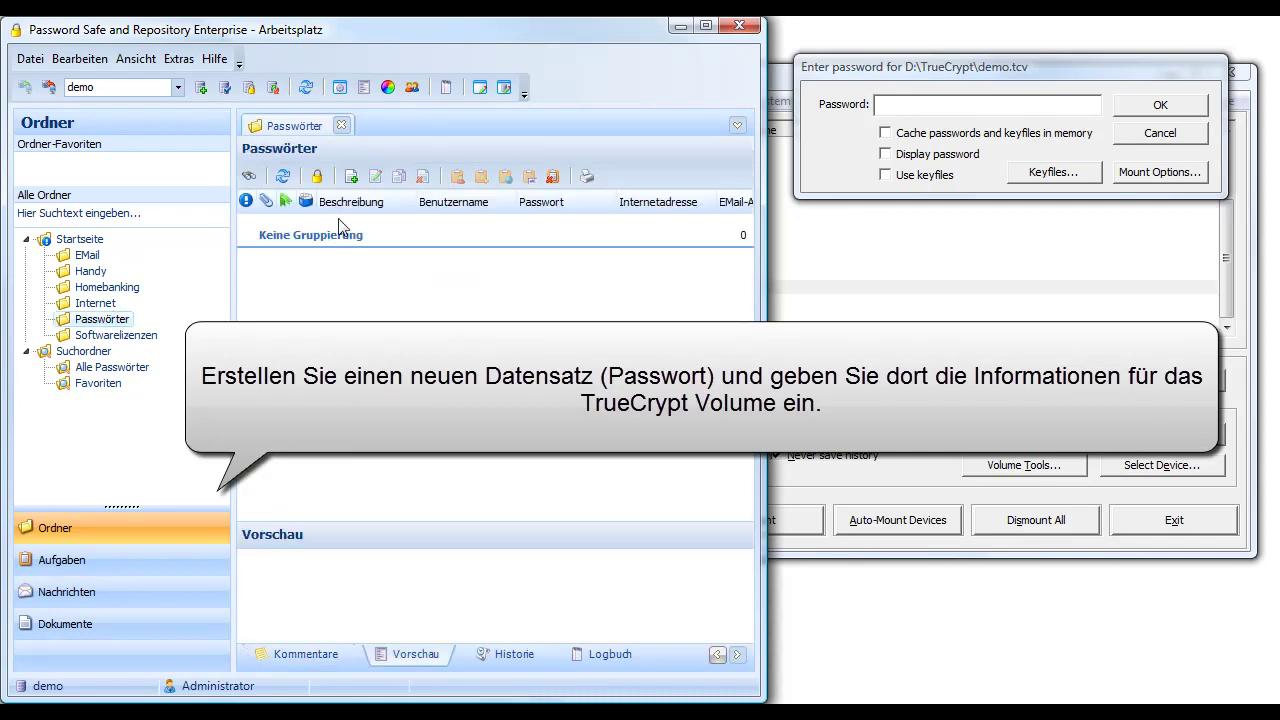
Step: Create a password record with description "TrueCrypt demo" and user name "demo.tcv", and enter the volume password
click(351, 177)
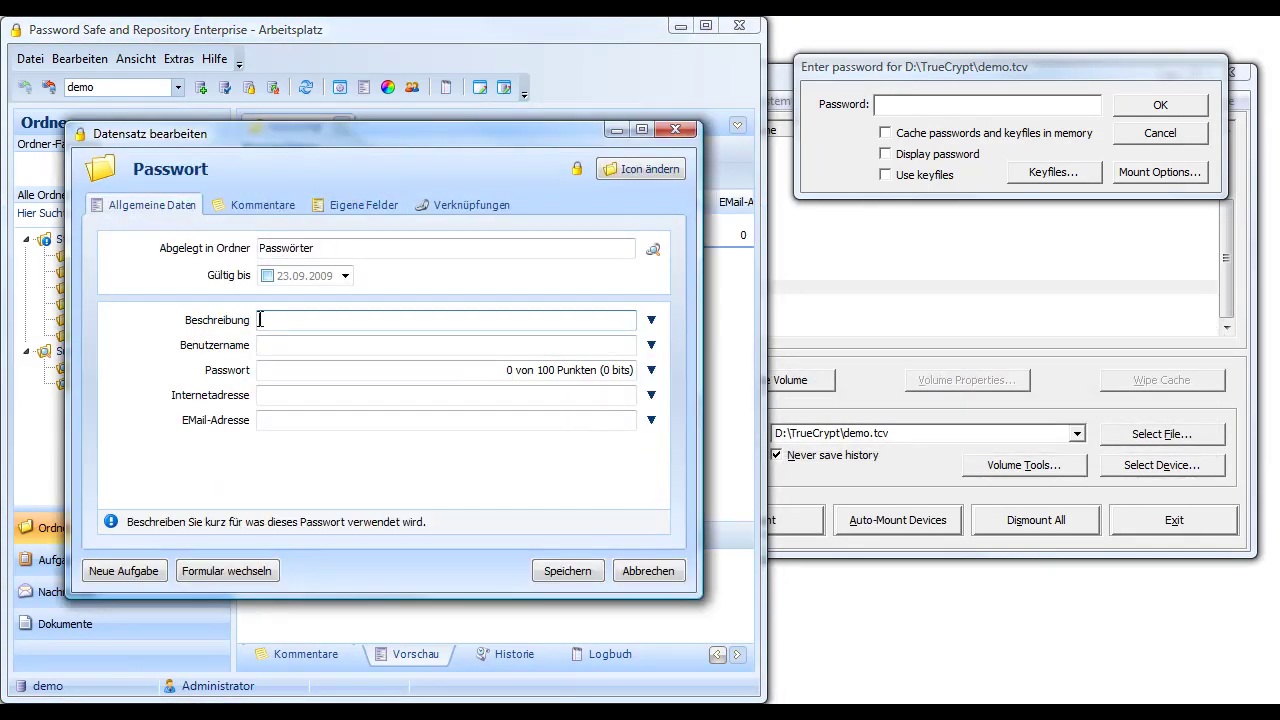
text(True)
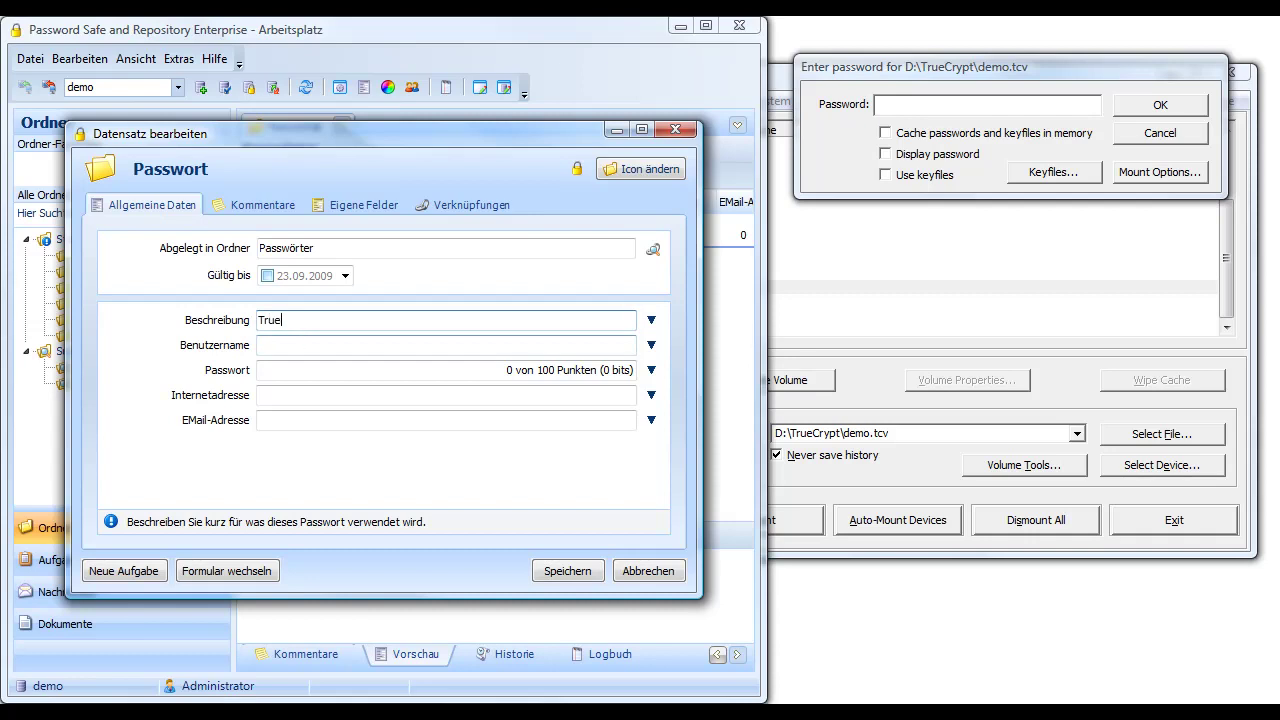
text(Crypt demo)
key(Tab)
text(demo)
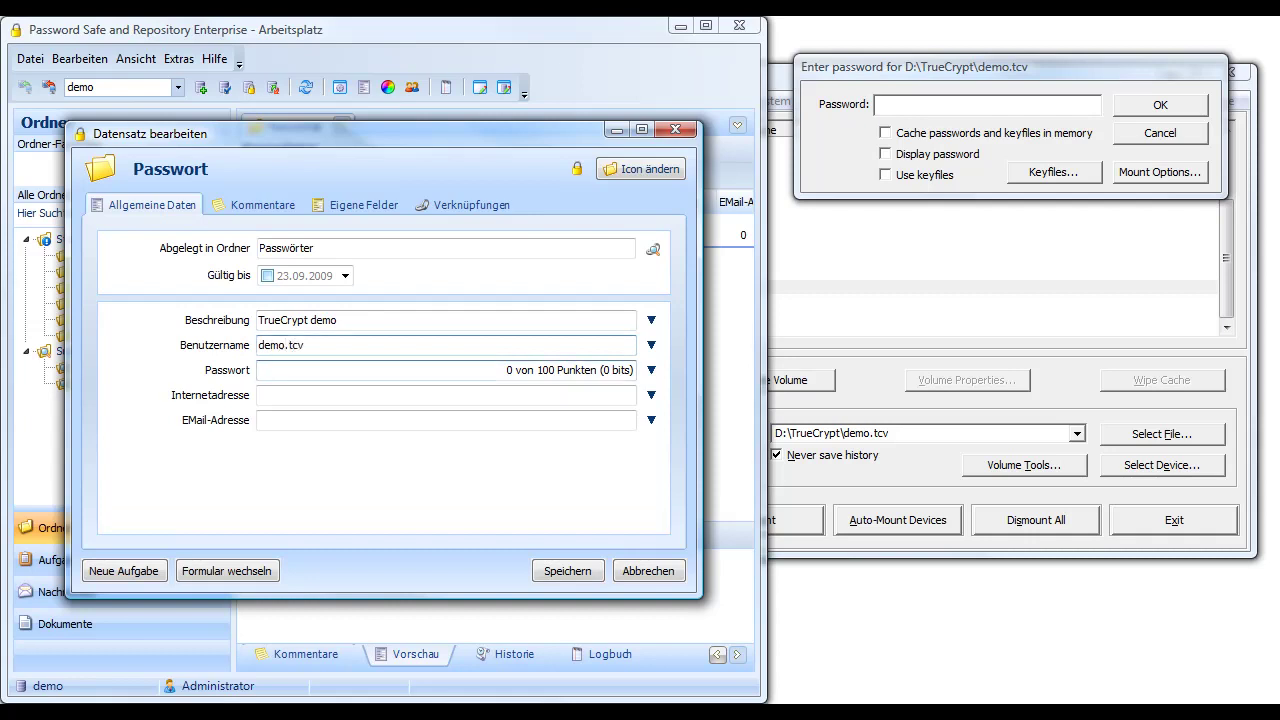
text(***********)
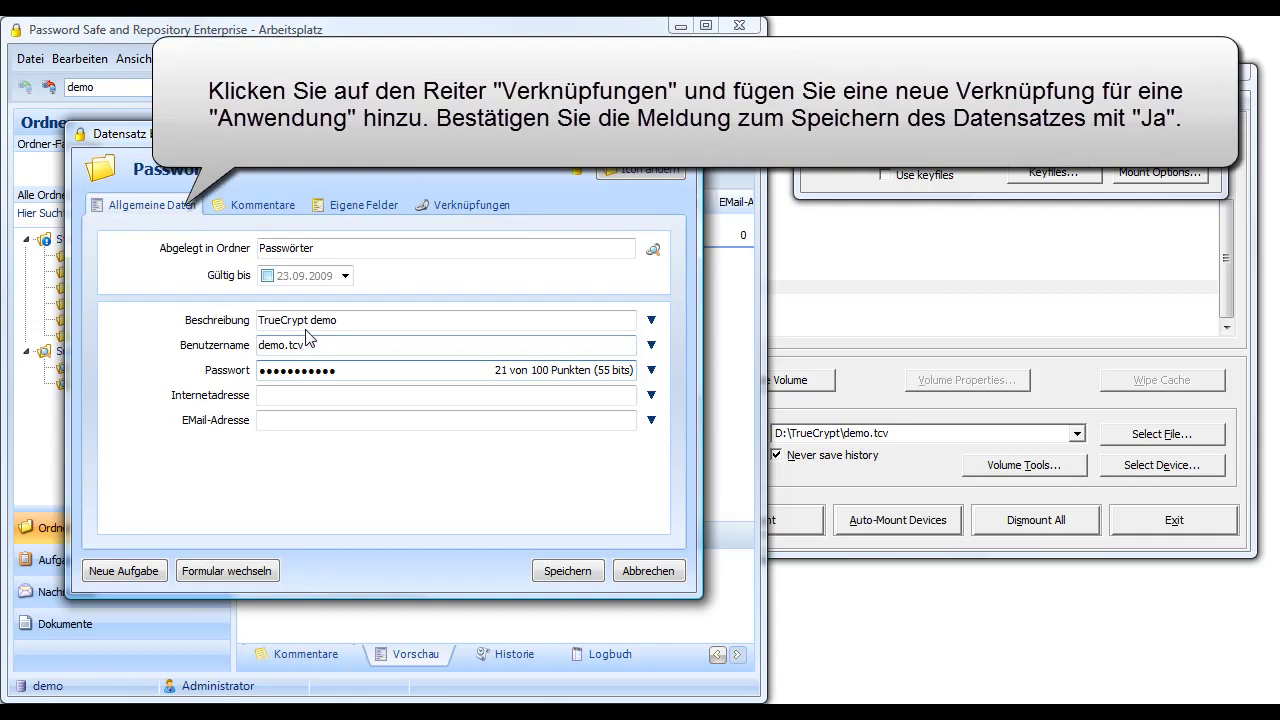
Step: Save the record from its links section and start a new application entry to link to it
click(458, 205)
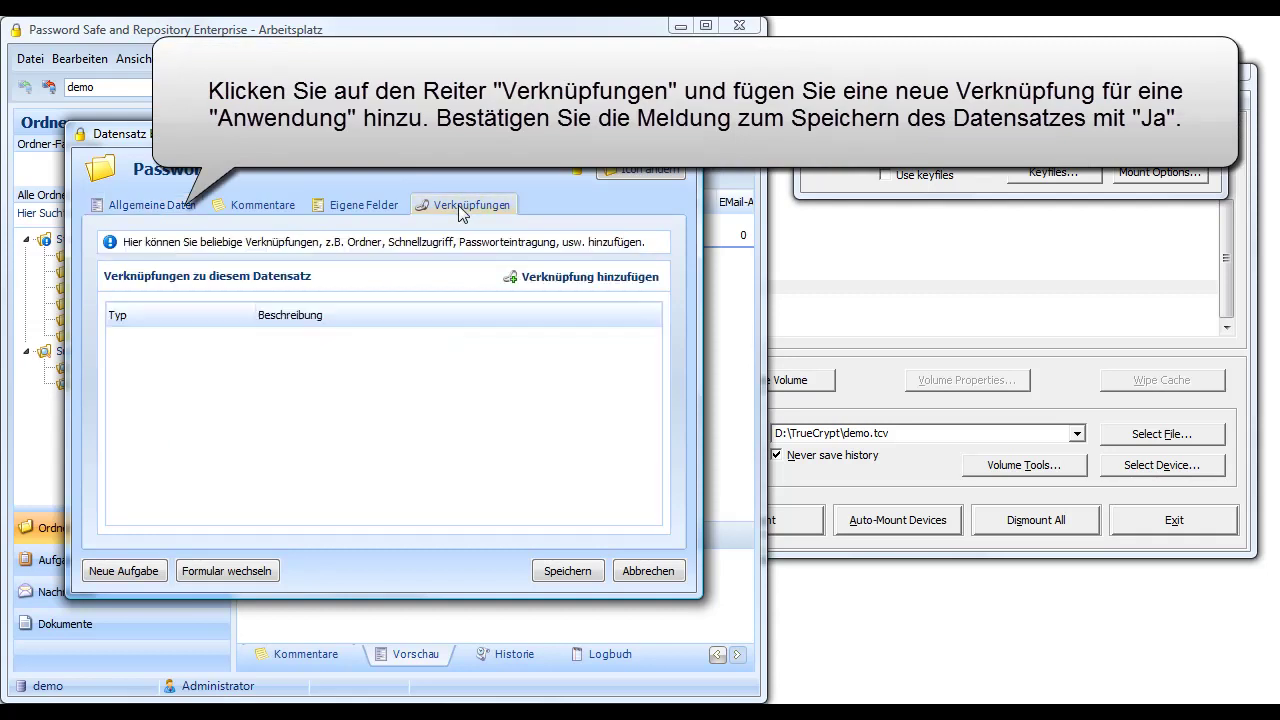
click(520, 283)
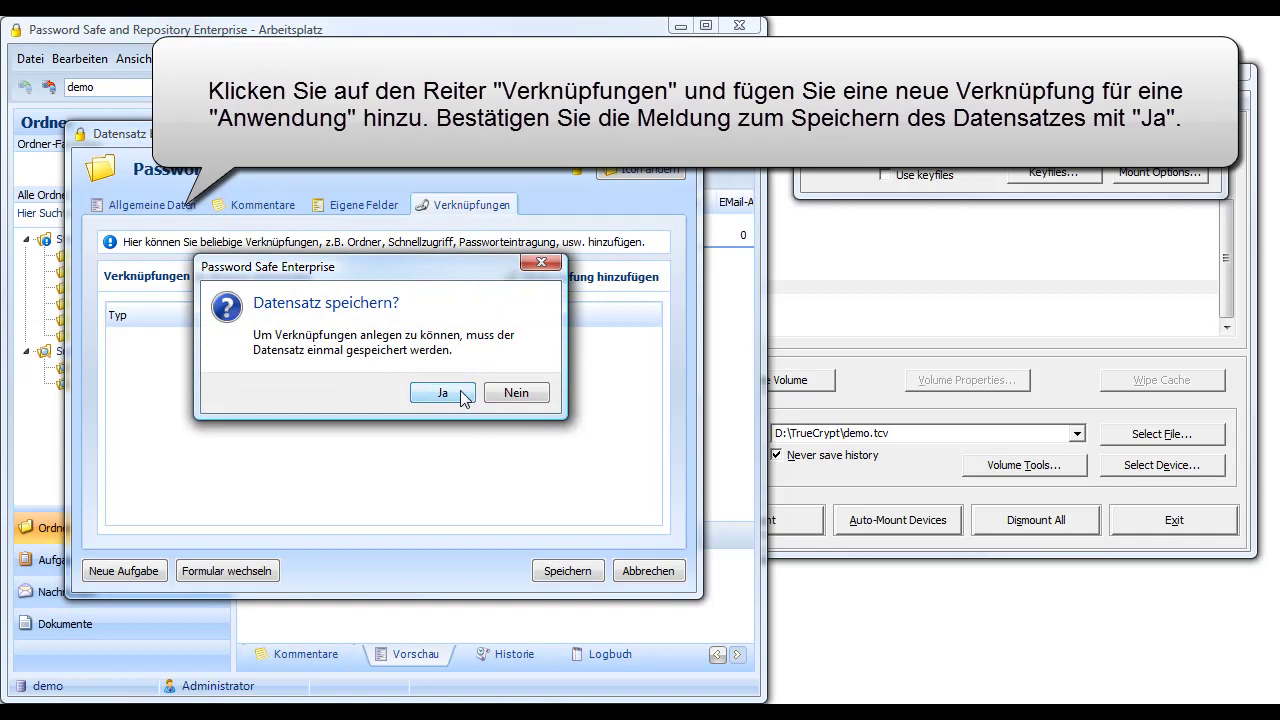
click(464, 396)
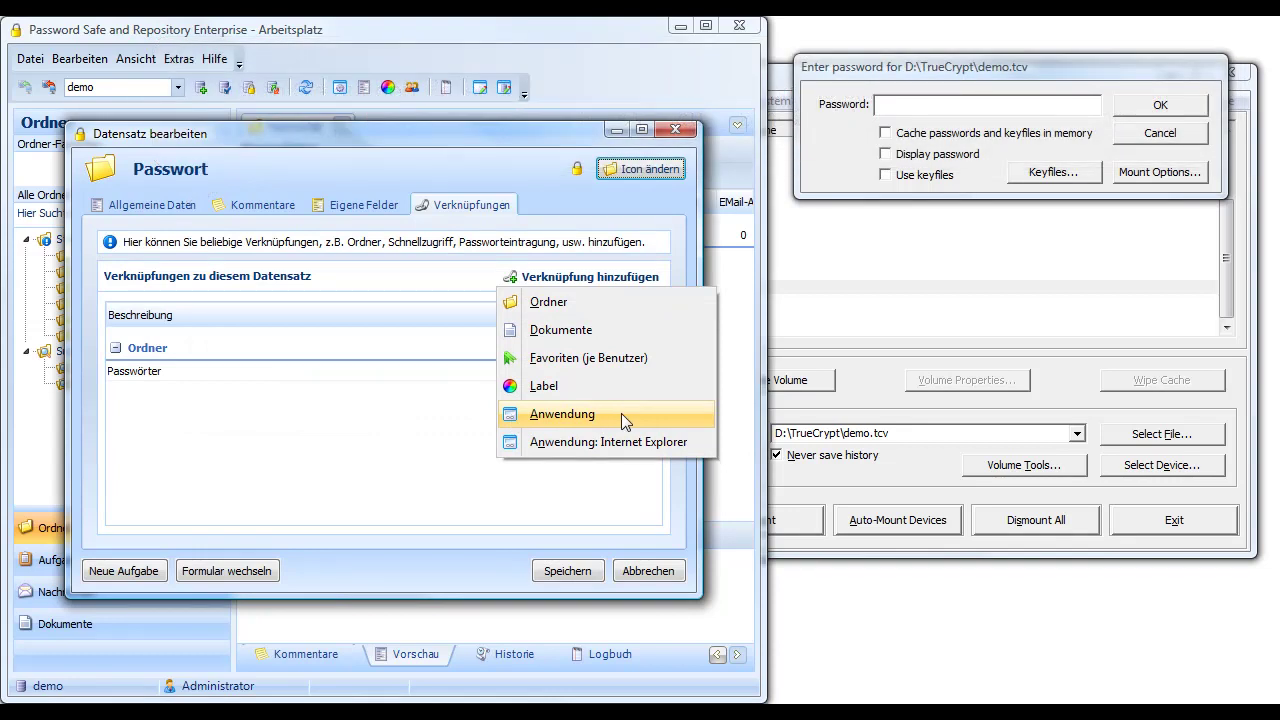
click(621, 413)
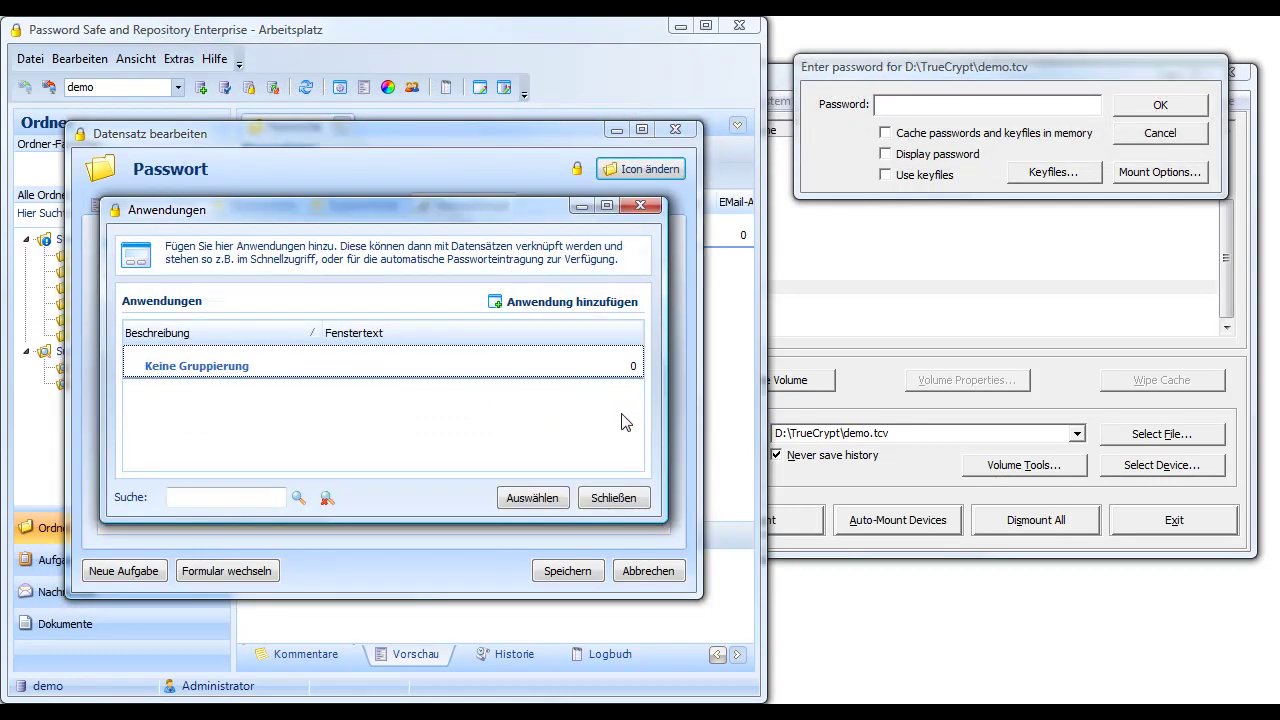
click(516, 307)
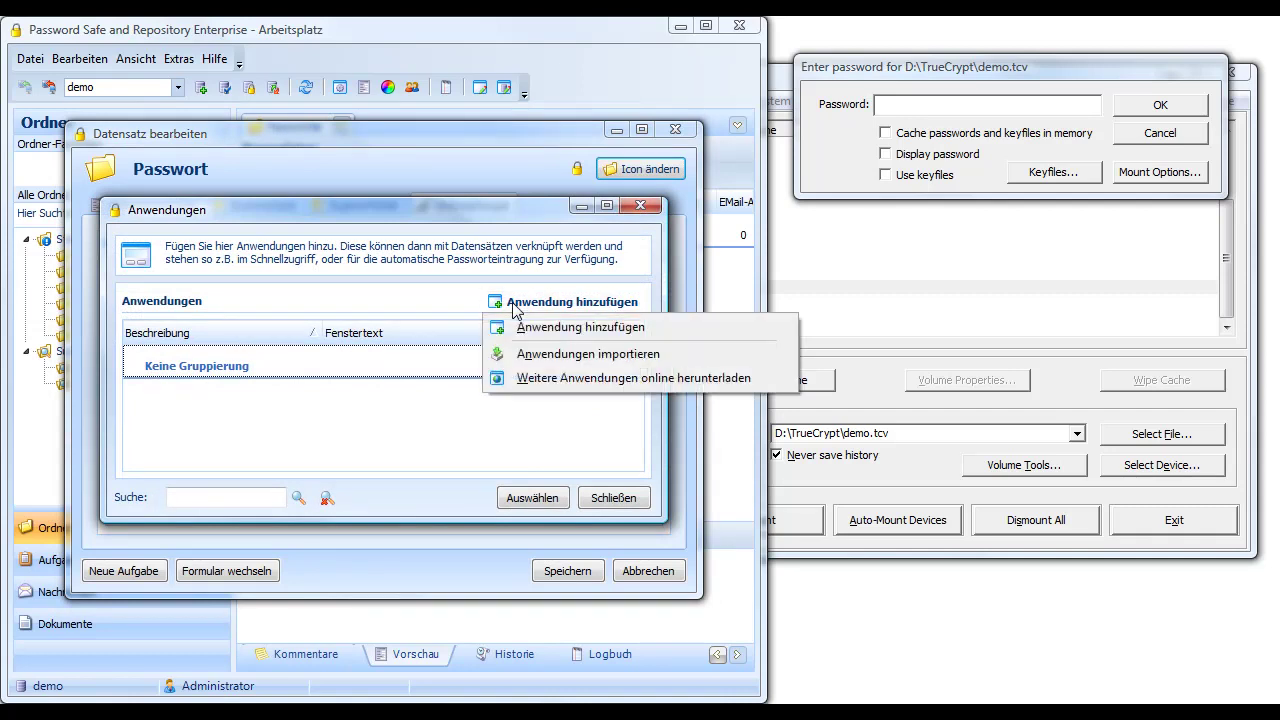
click(653, 324)
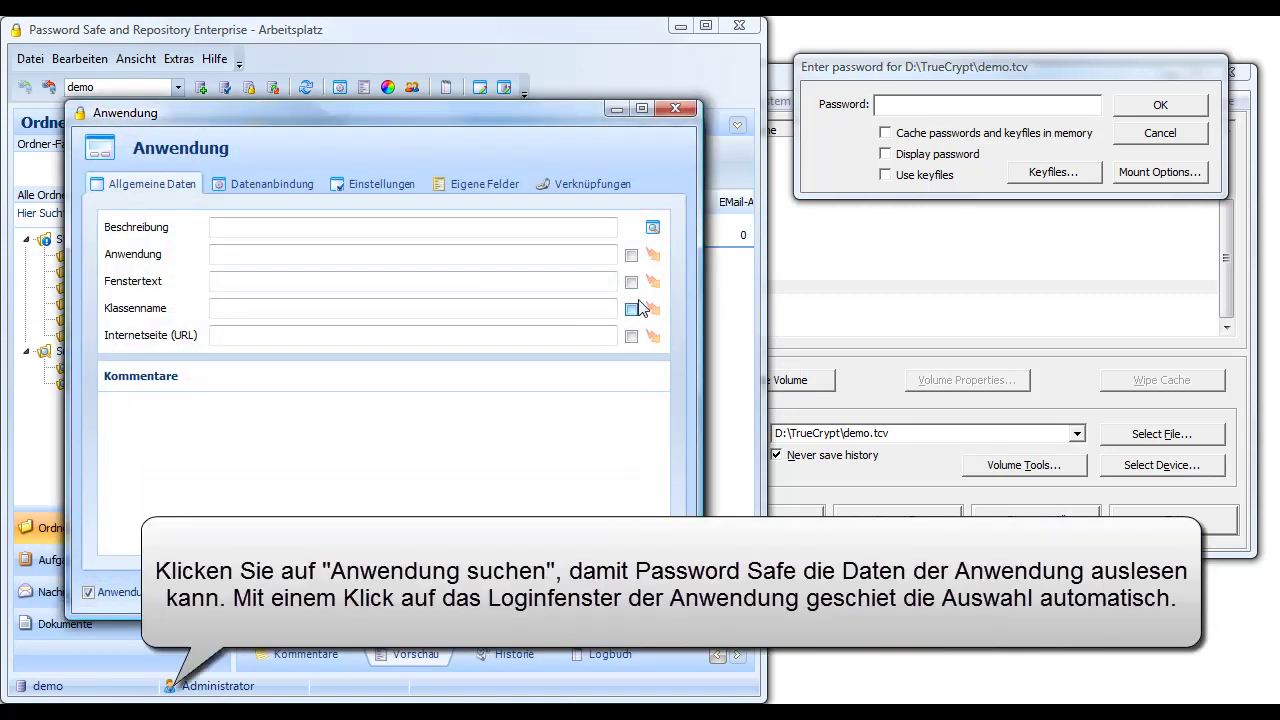
Step: Read the application data from TrueCrypt's "Enter password for D:\TrueCrypt\demo.tcv" window and describe the application as "TrueCrypt demo"
click(652, 229)
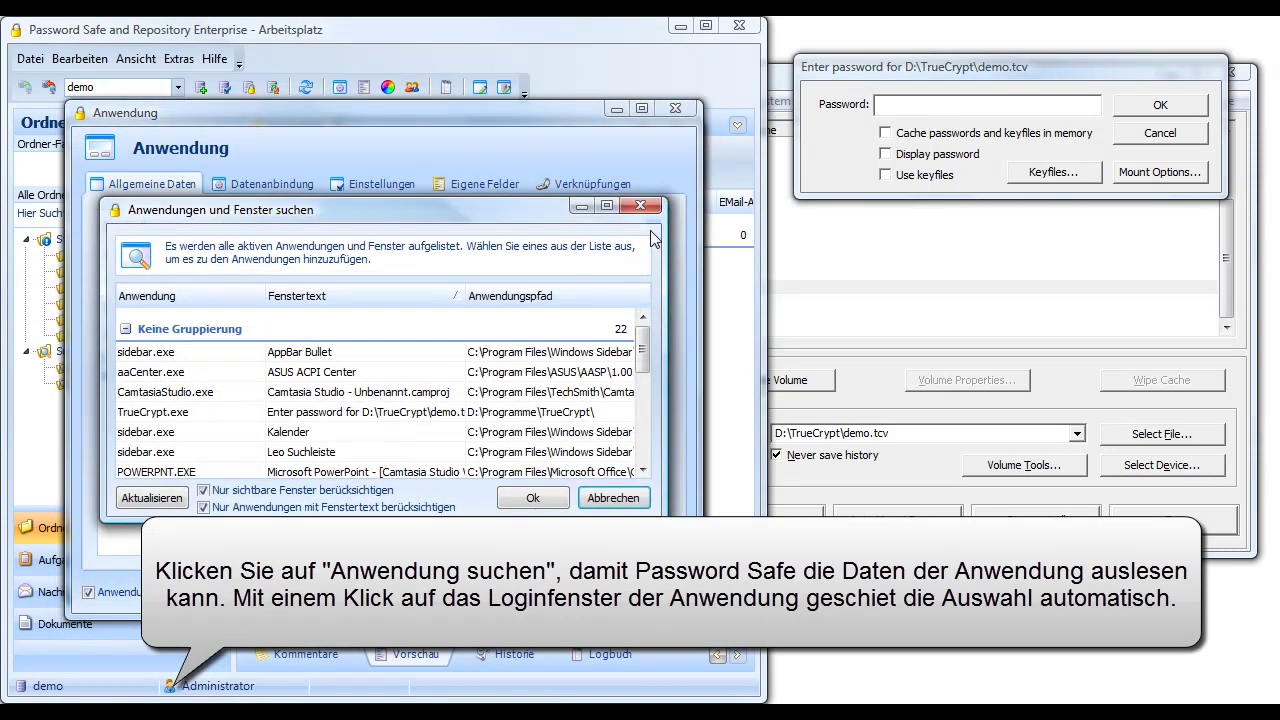
click(885, 76)
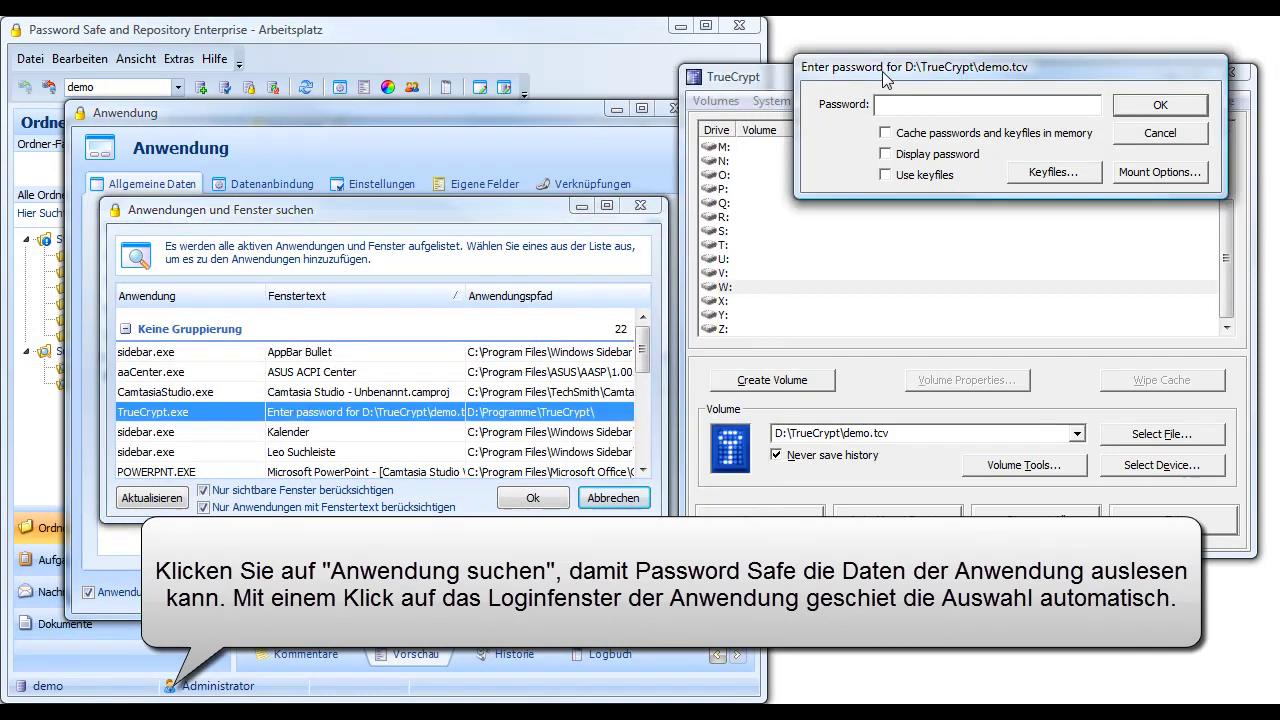
click(535, 499)
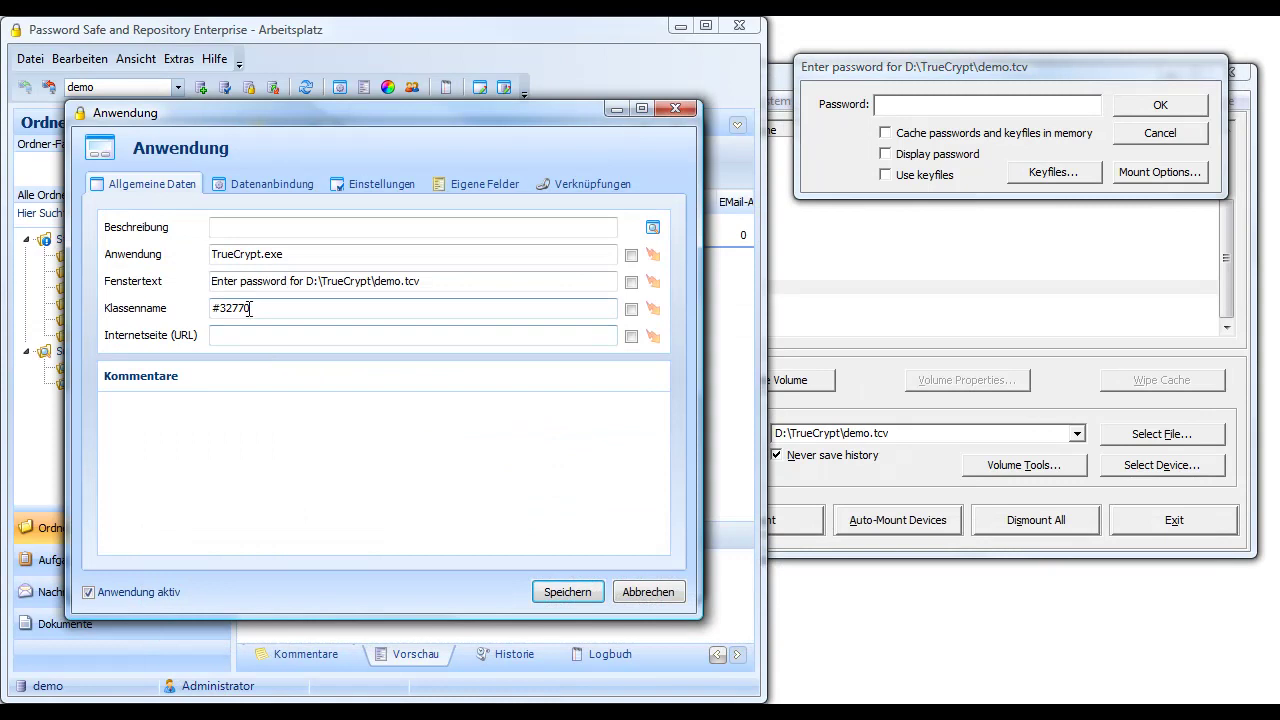
click(240, 230)
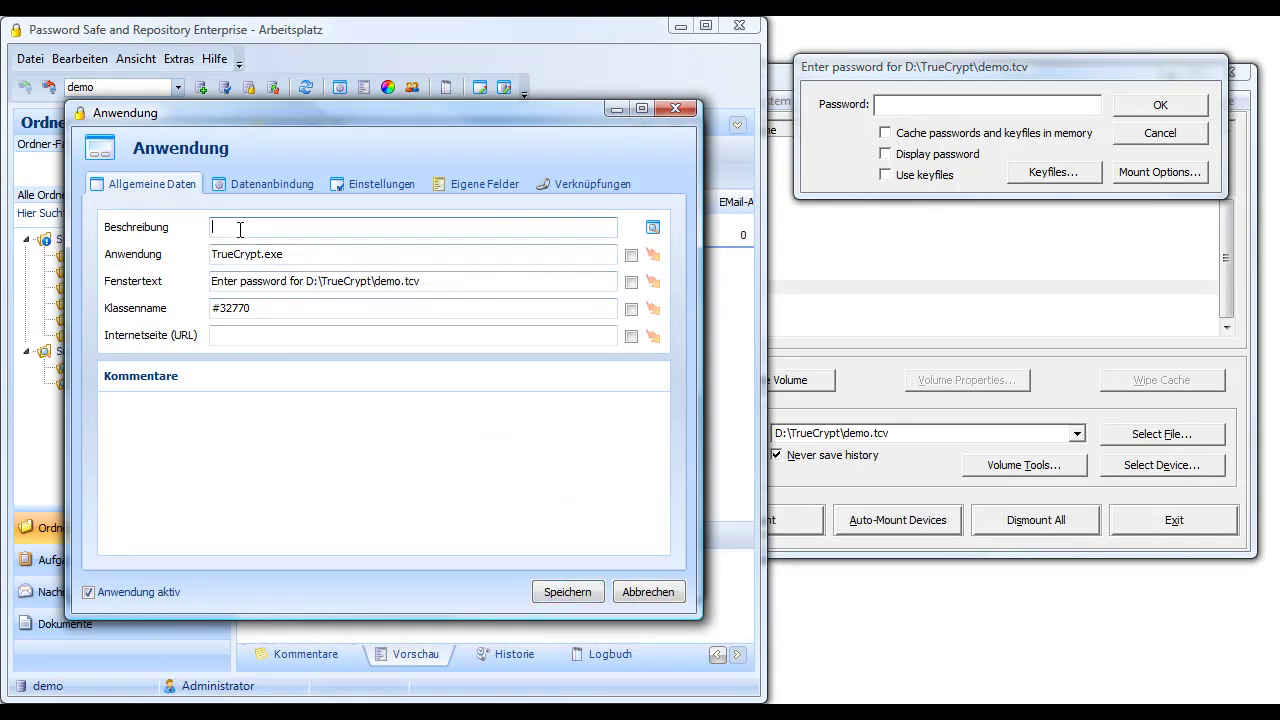
text(TrueCrypt demo)
Step: Set the data binding to Bedienungselemente (Controls) and assign the variable {FRM:Password} to the Edit control at position 0
click(247, 192)
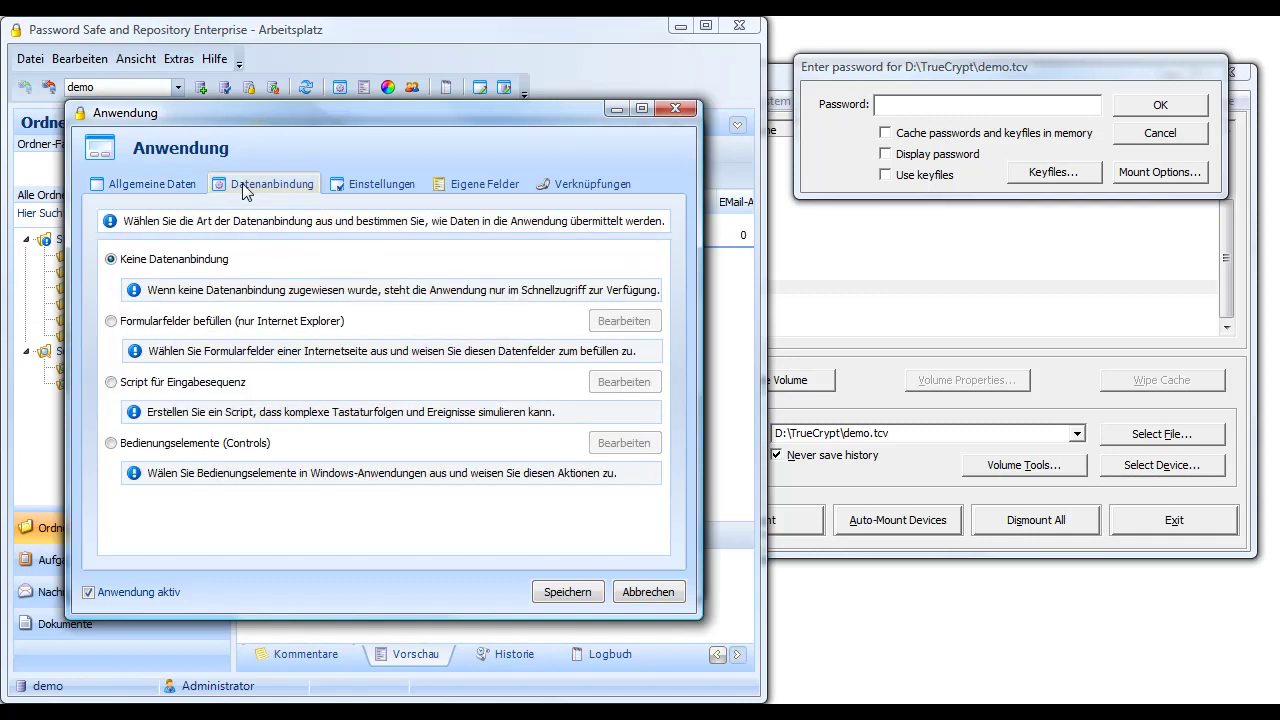
click(111, 444)
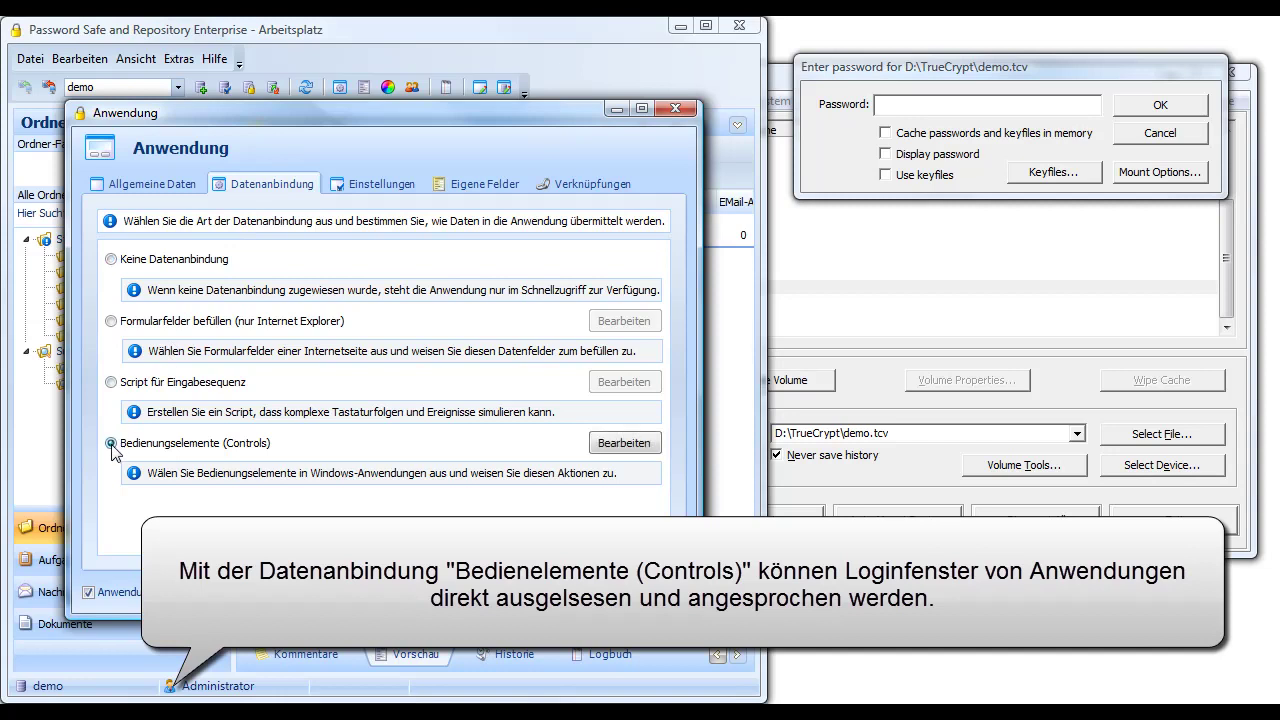
click(622, 445)
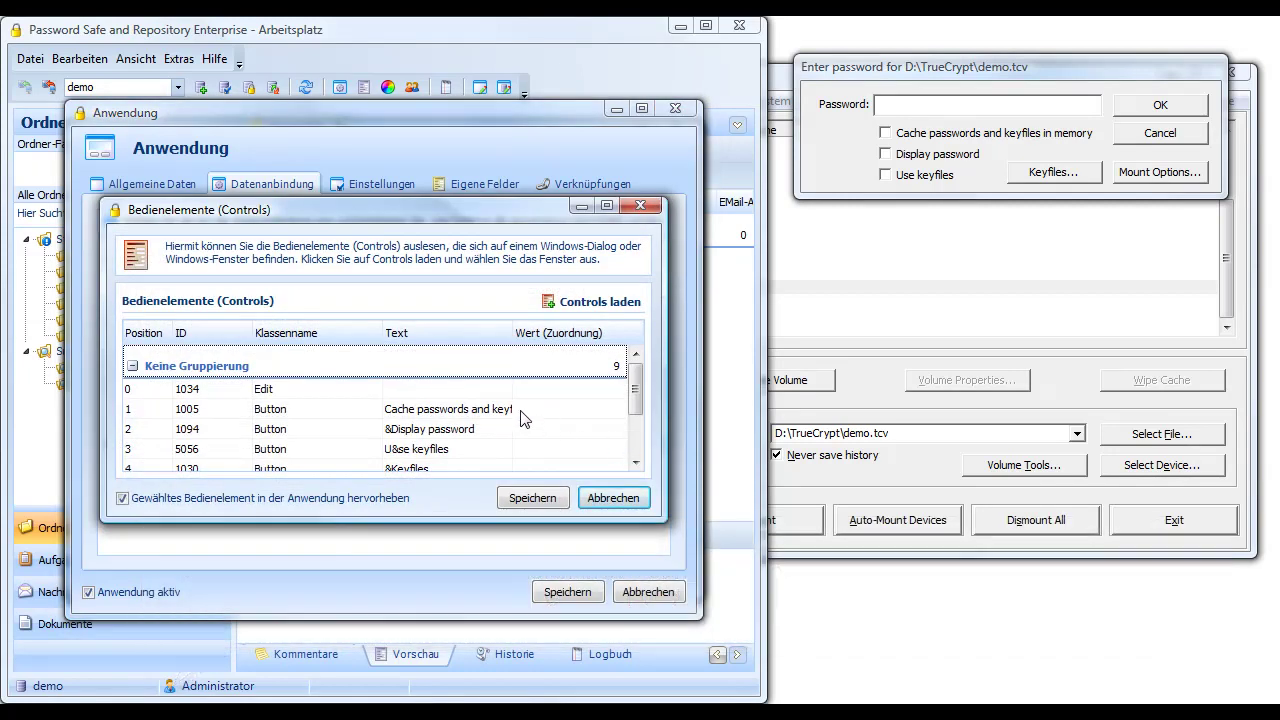
click(455, 392)
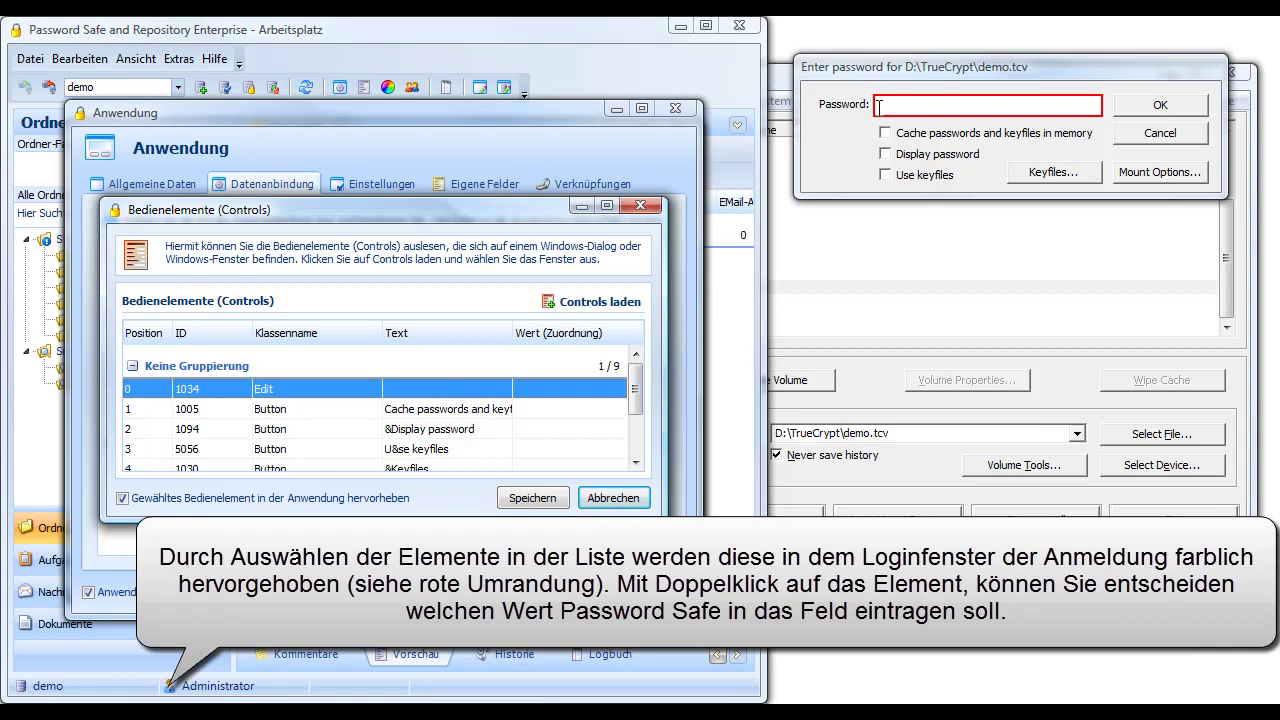
double_click(518, 394)
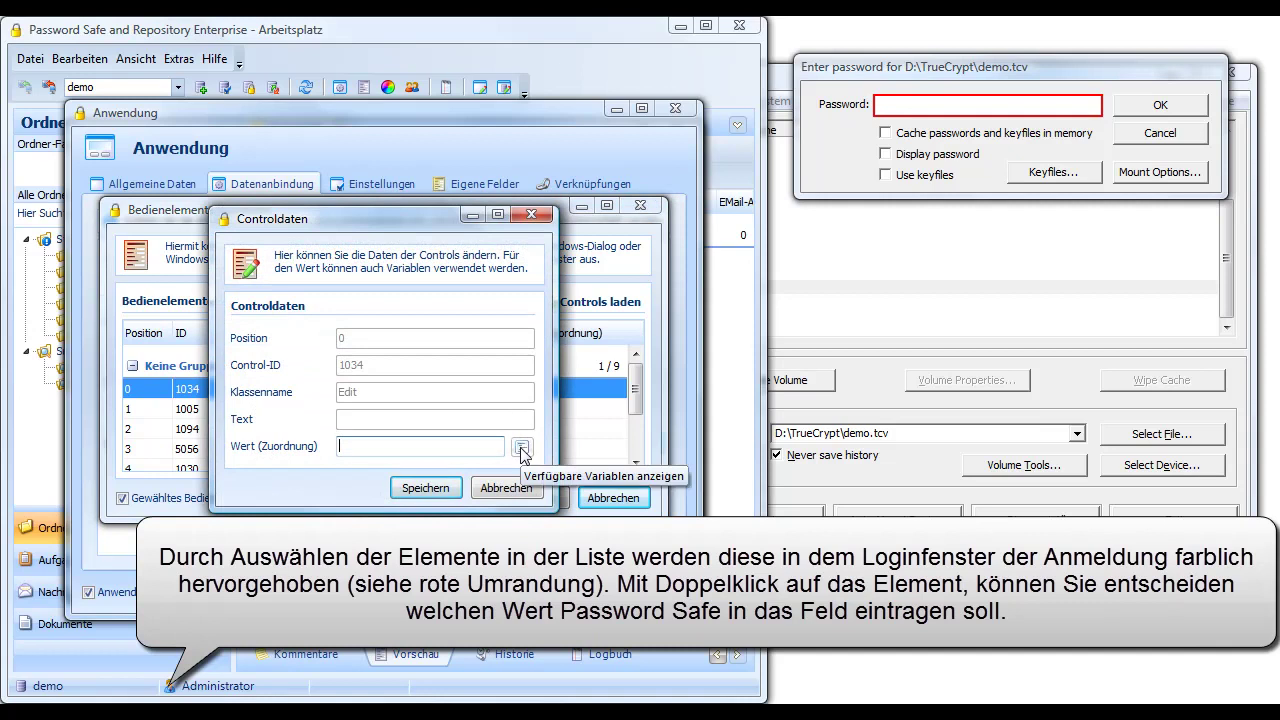
click(521, 448)
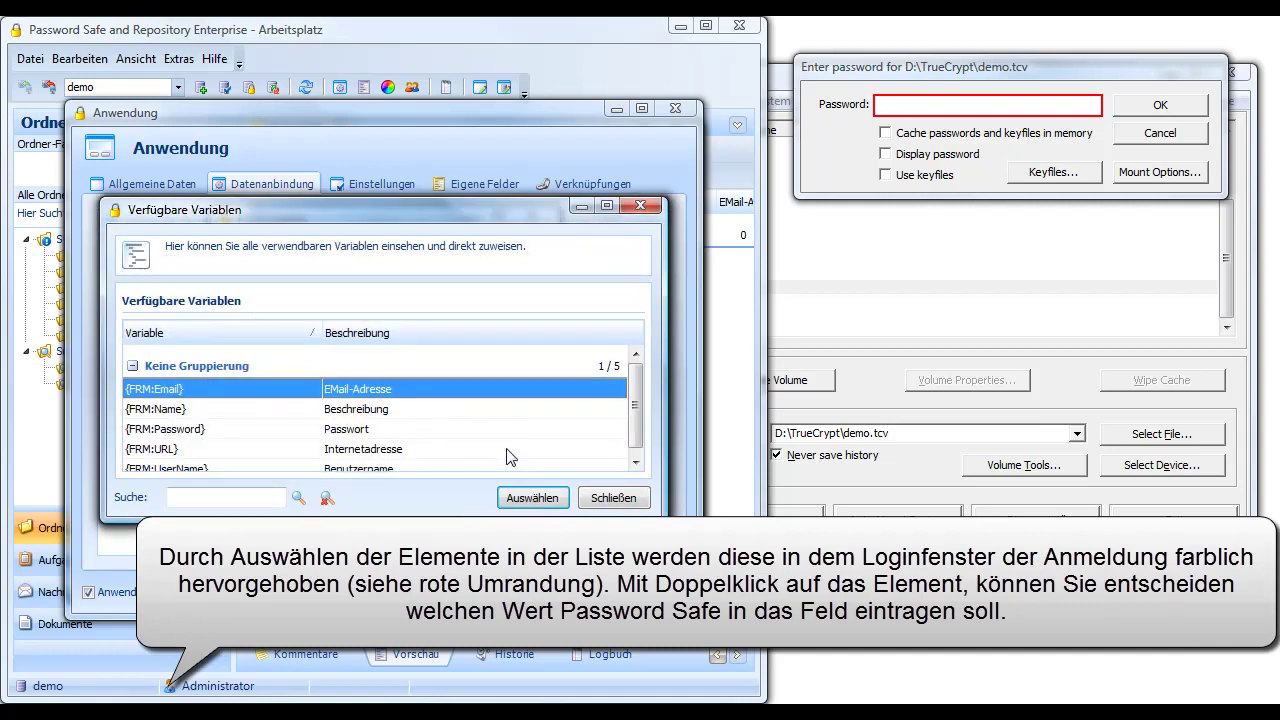
click(403, 428)
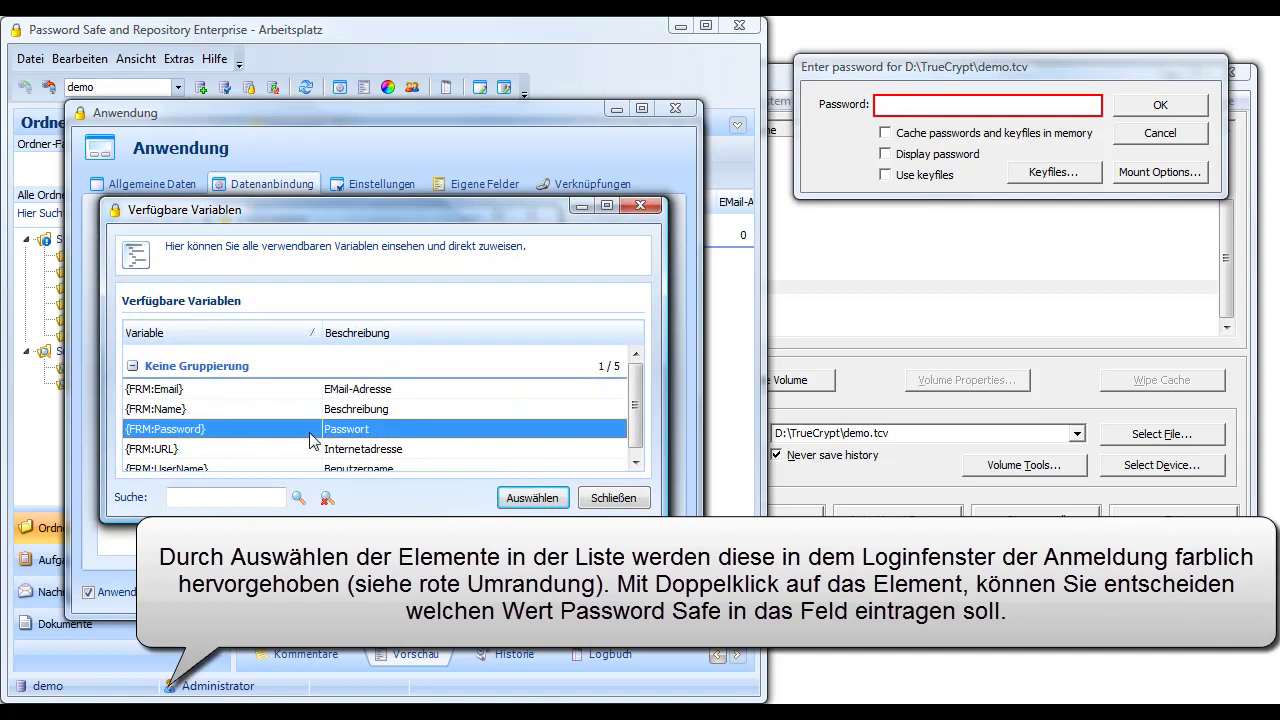
click(507, 494)
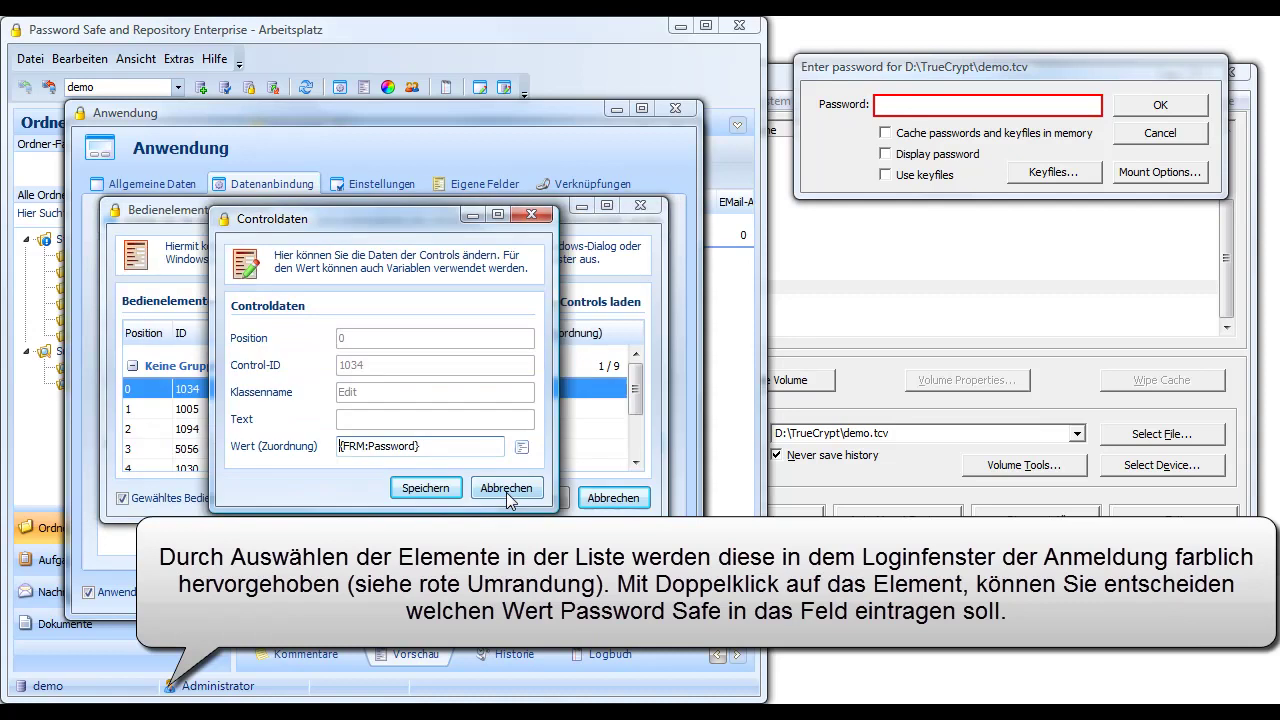
click(435, 492)
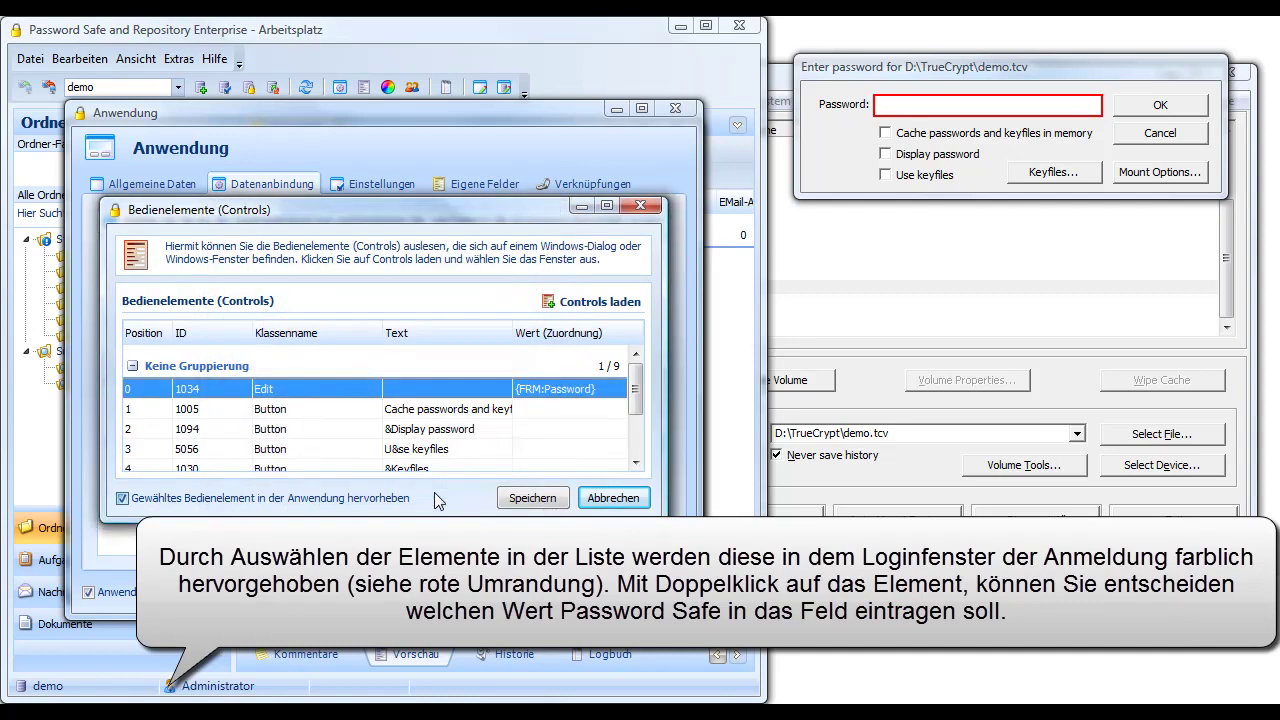
Step: Assign the value [click] to the OK button control and save the control assignments
click(636, 464)
click(636, 464)
click(636, 464)
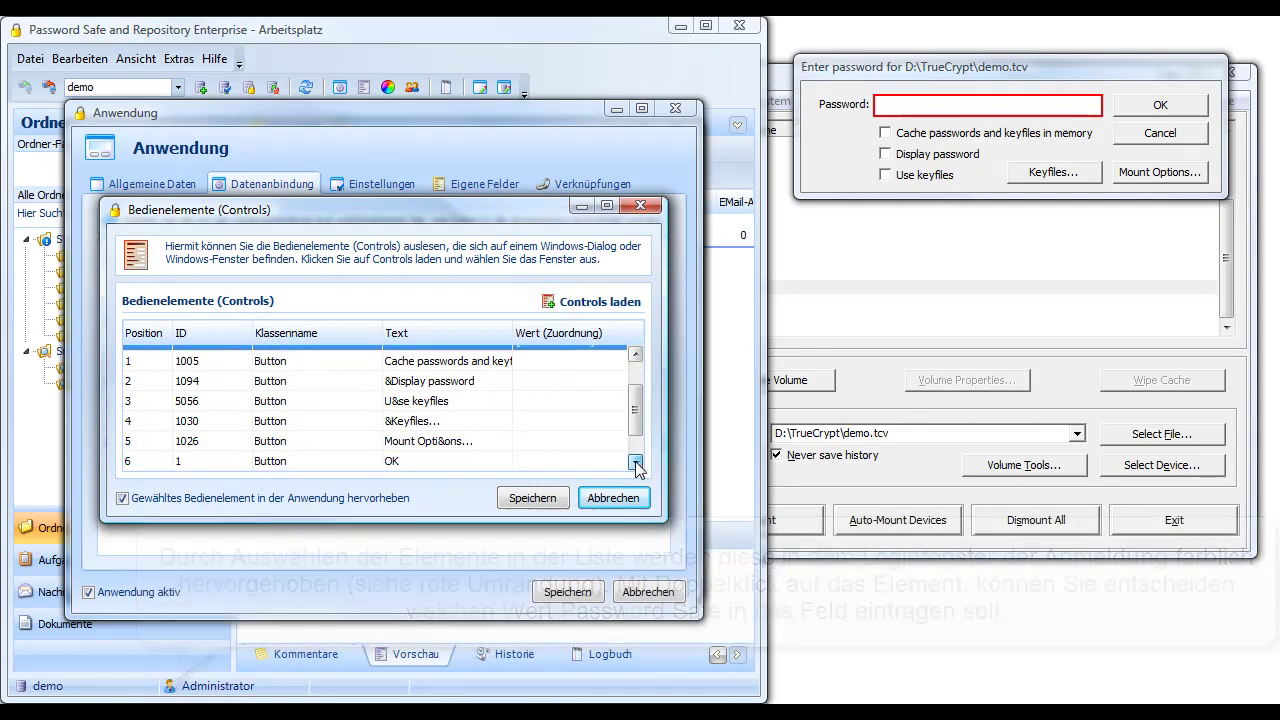
click(636, 464)
click(463, 453)
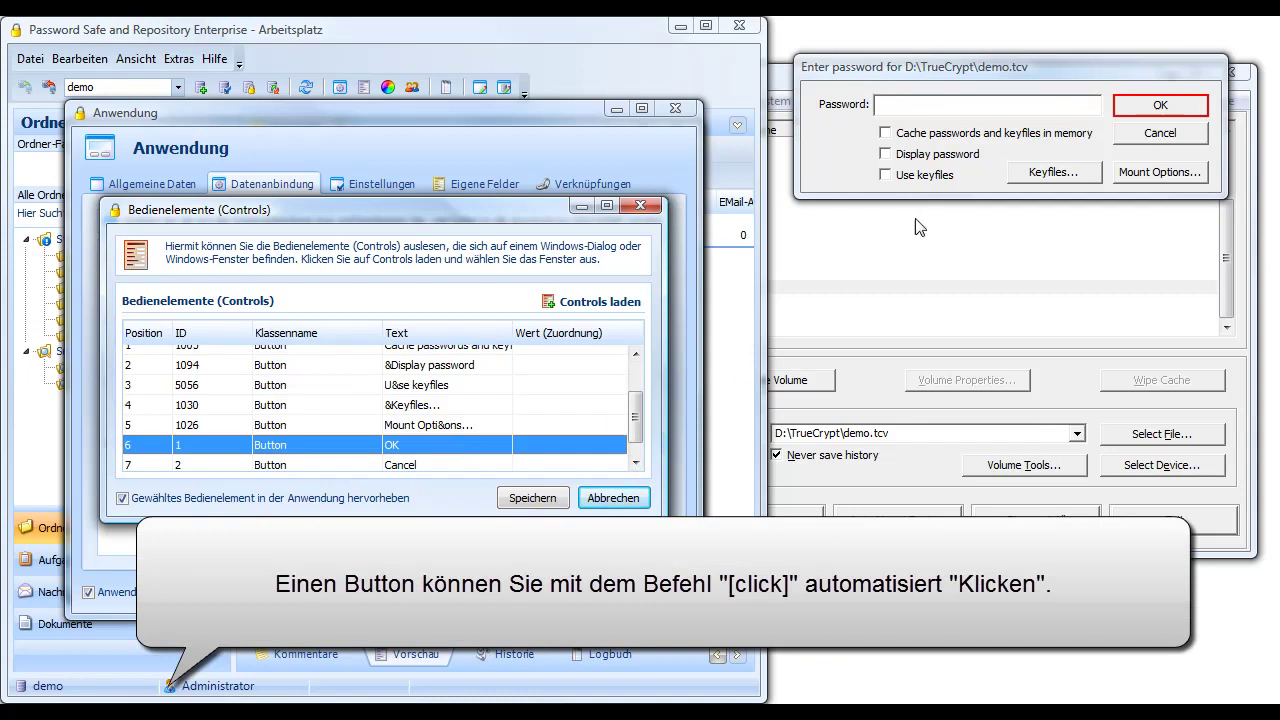
right_click(552, 442)
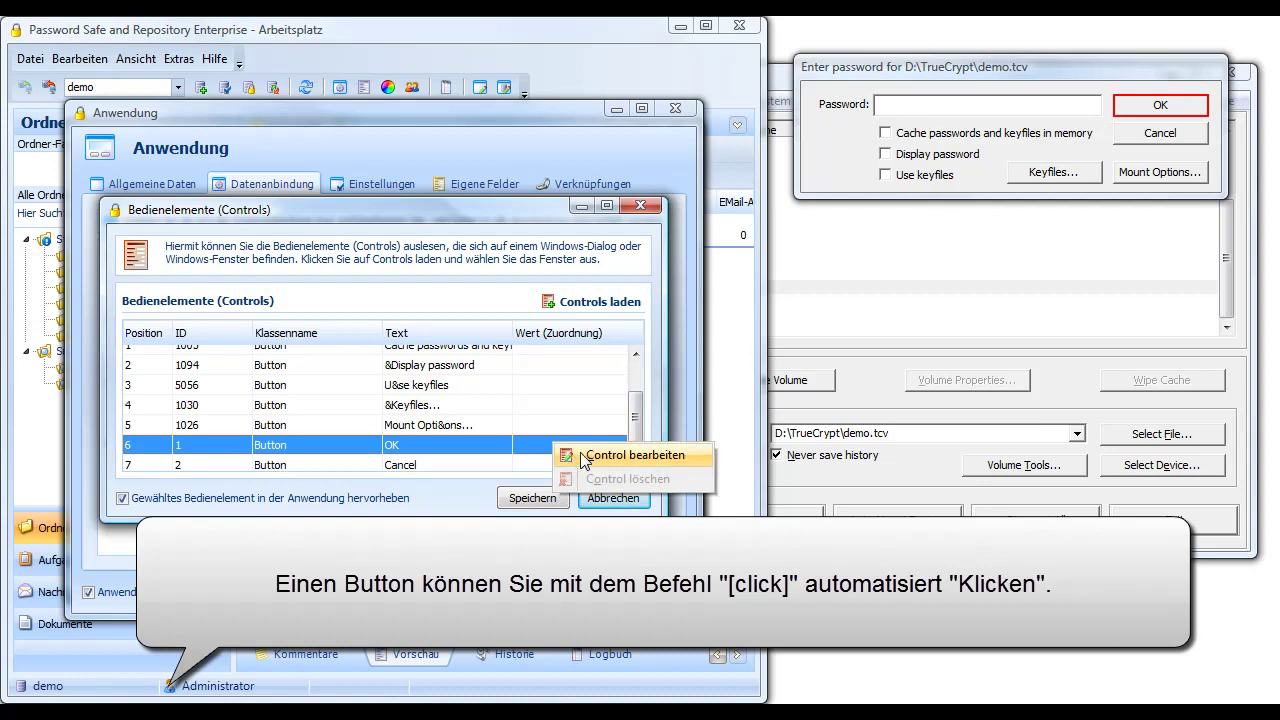
click(584, 456)
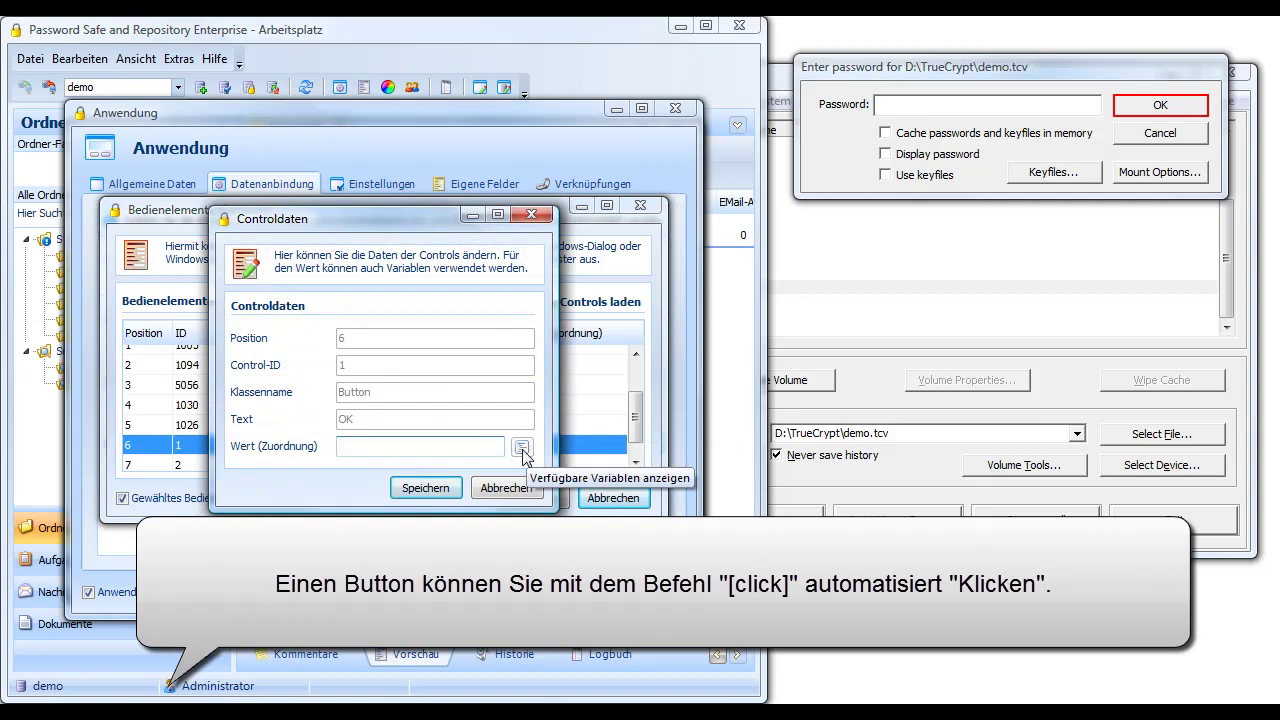
text([)
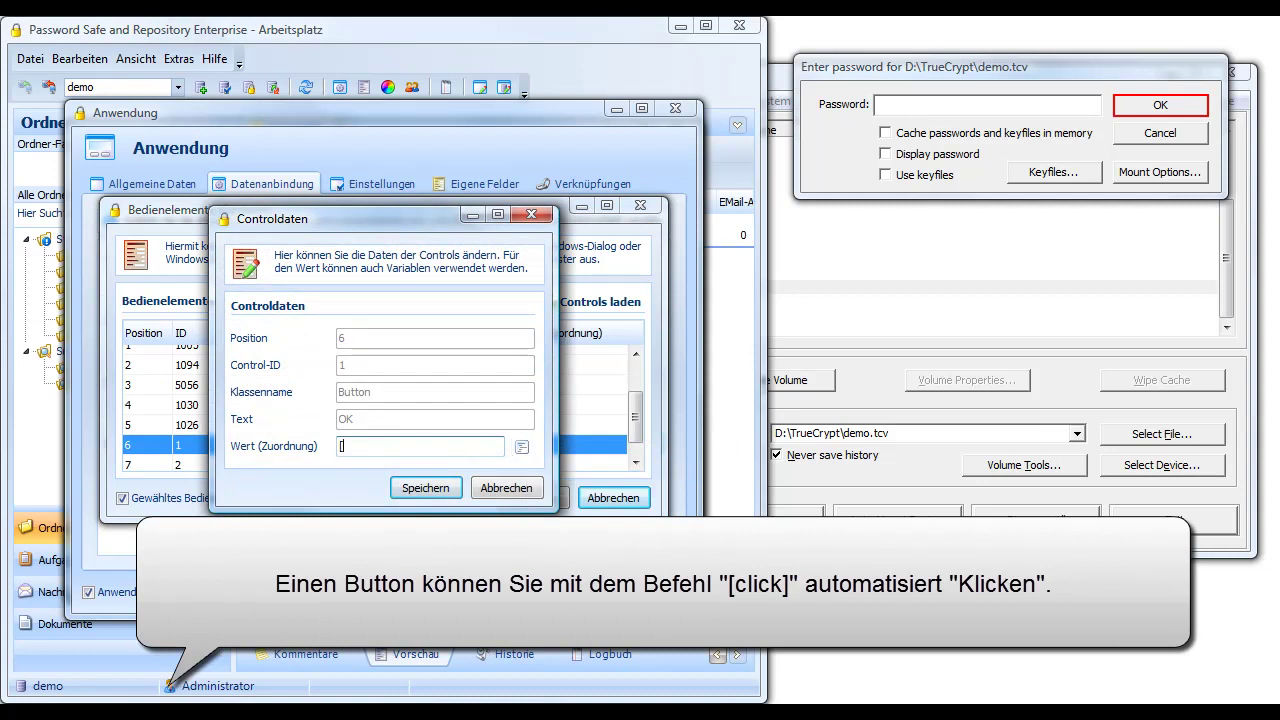
text(click])
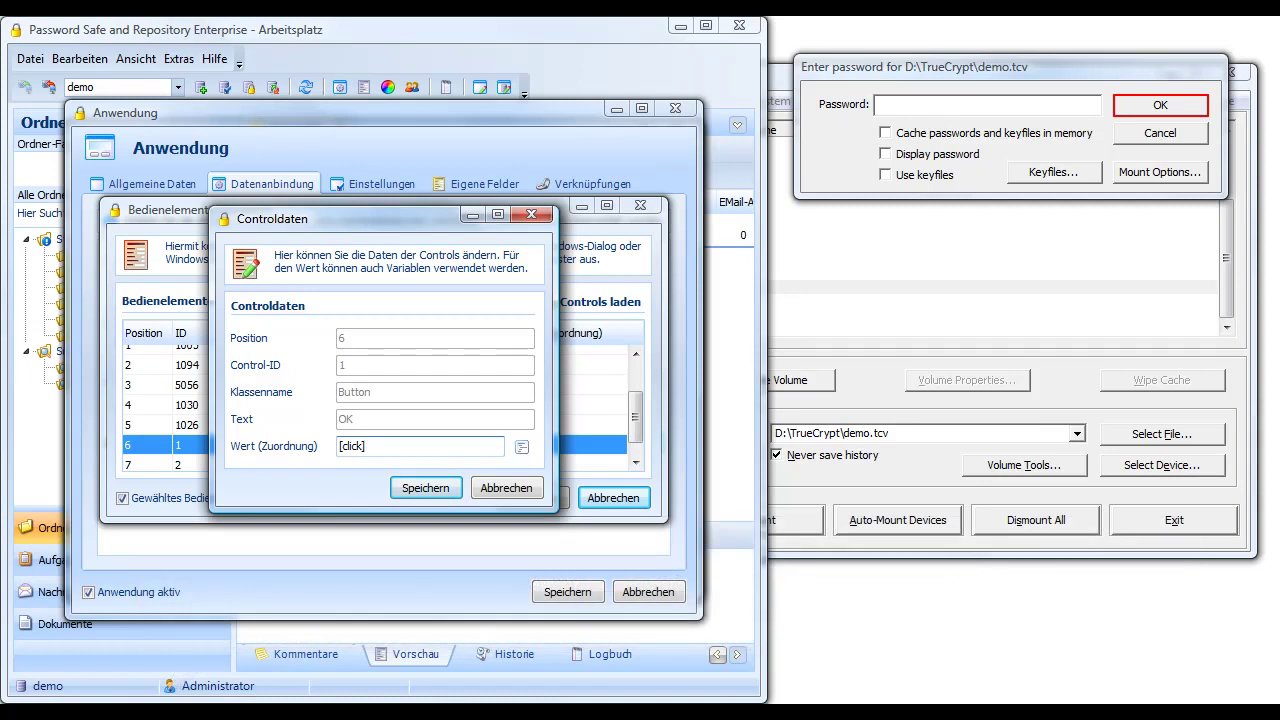
click(403, 490)
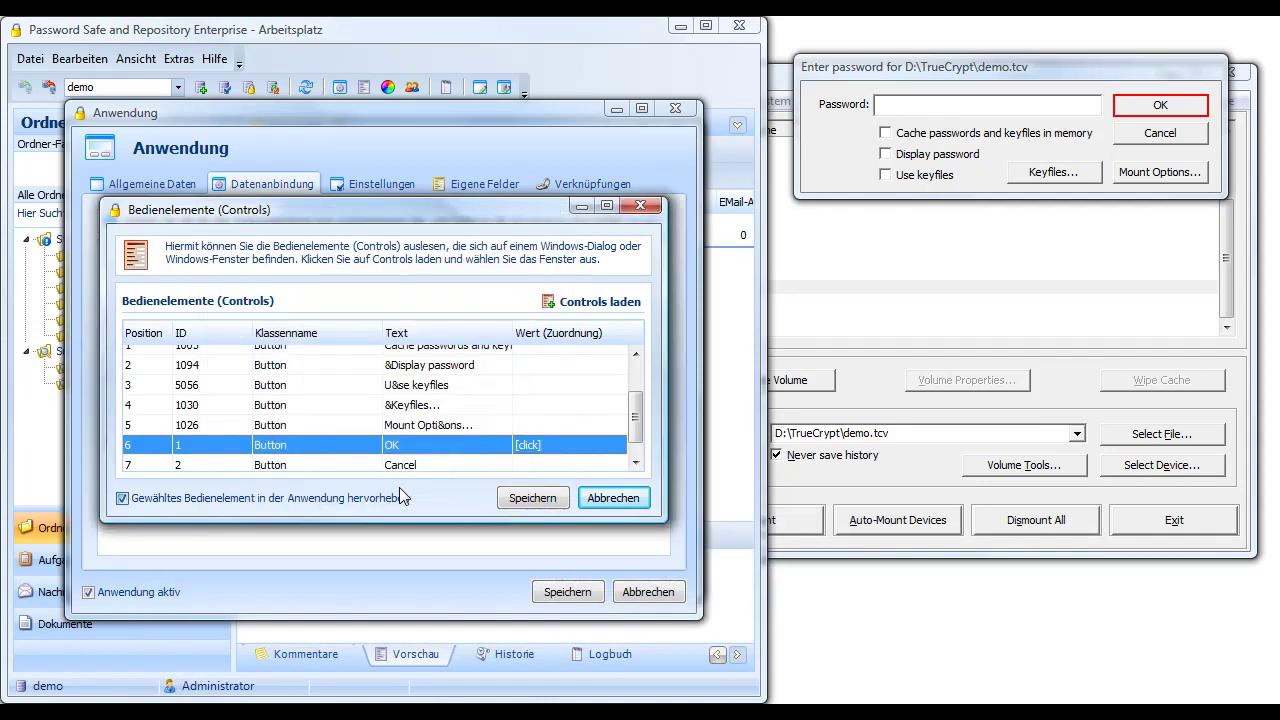
click(512, 500)
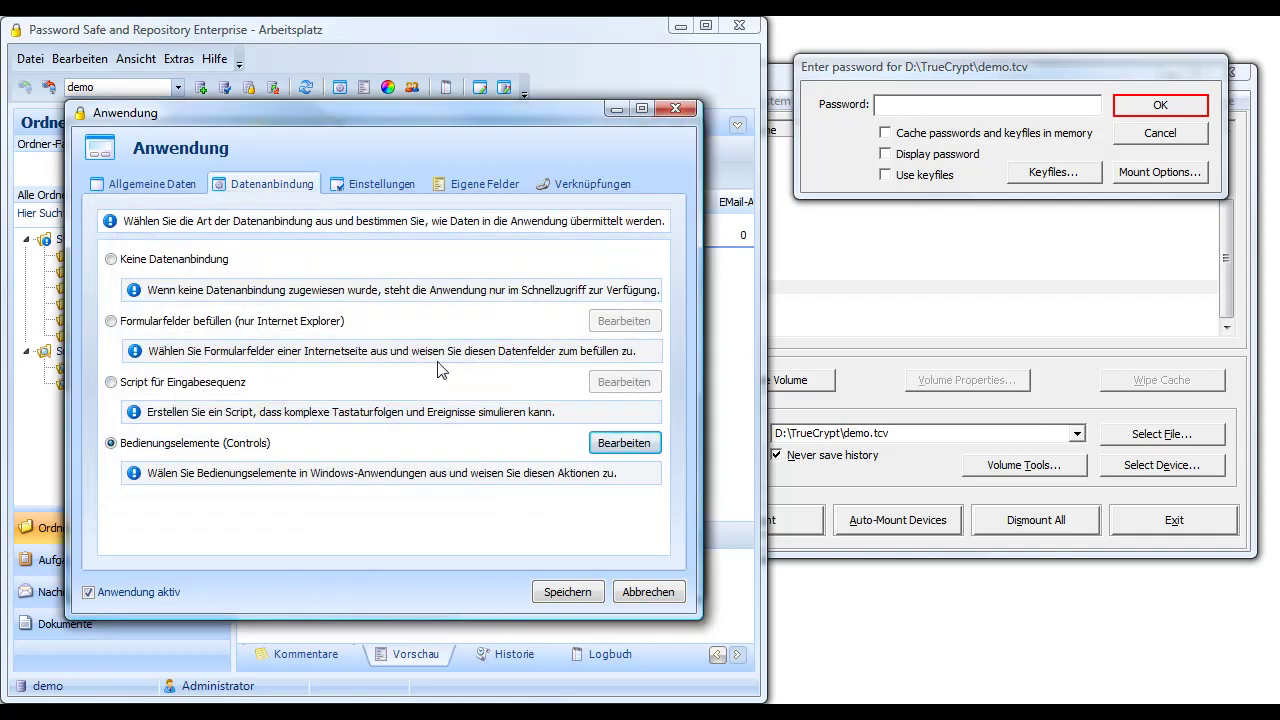
Step: Enable "Automatische Eintragung ohne Nachfrage" and "Niemals Daten in das gleiche Fenster mehrfach eintragen", and save the application
click(370, 190)
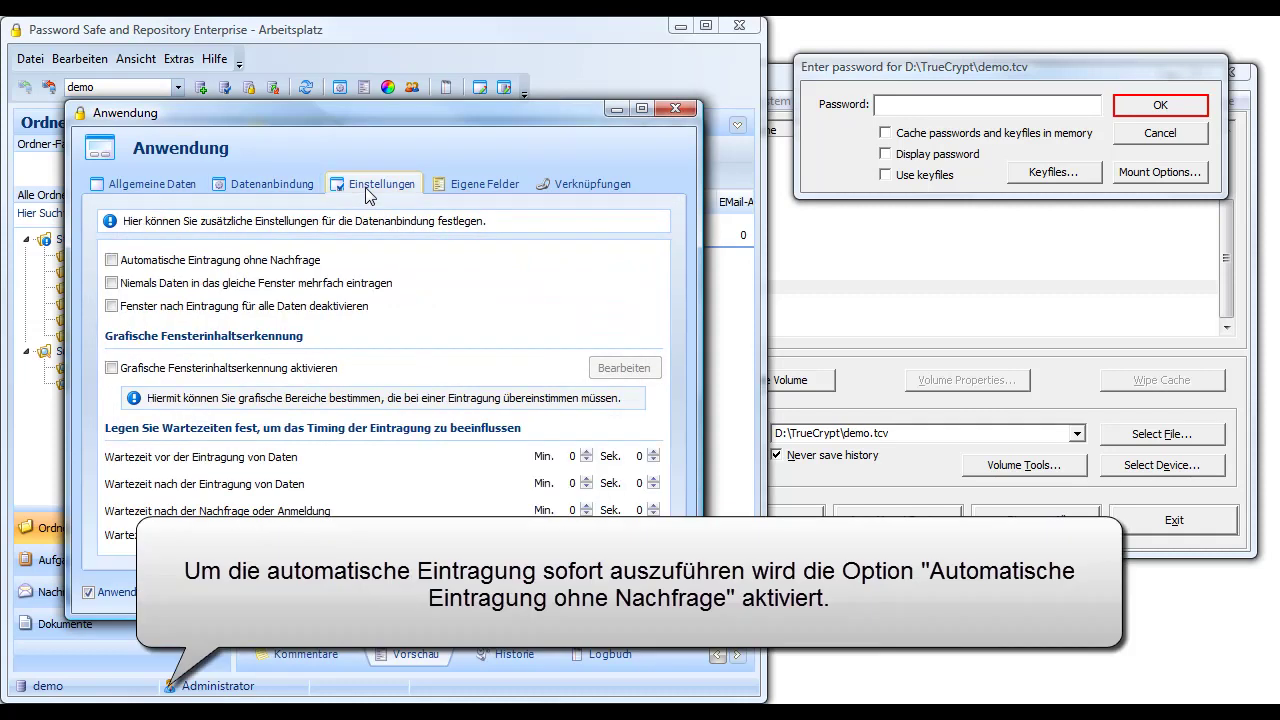
click(112, 262)
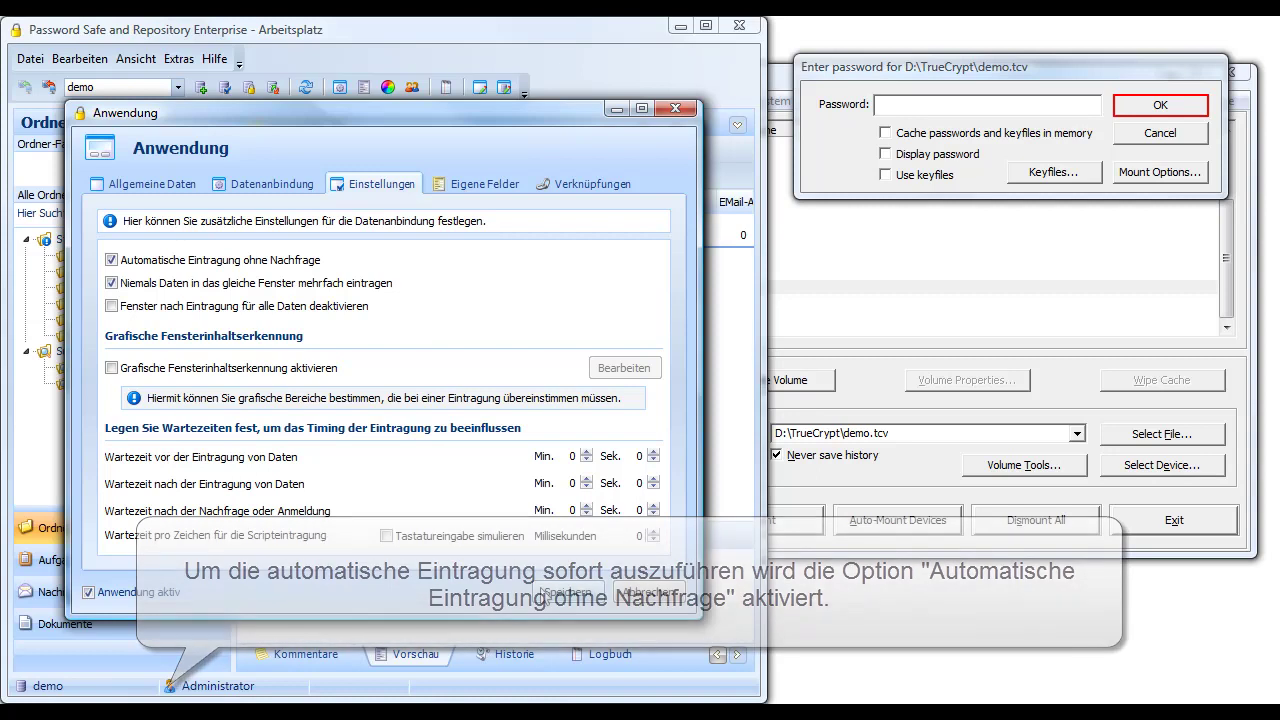
click(542, 593)
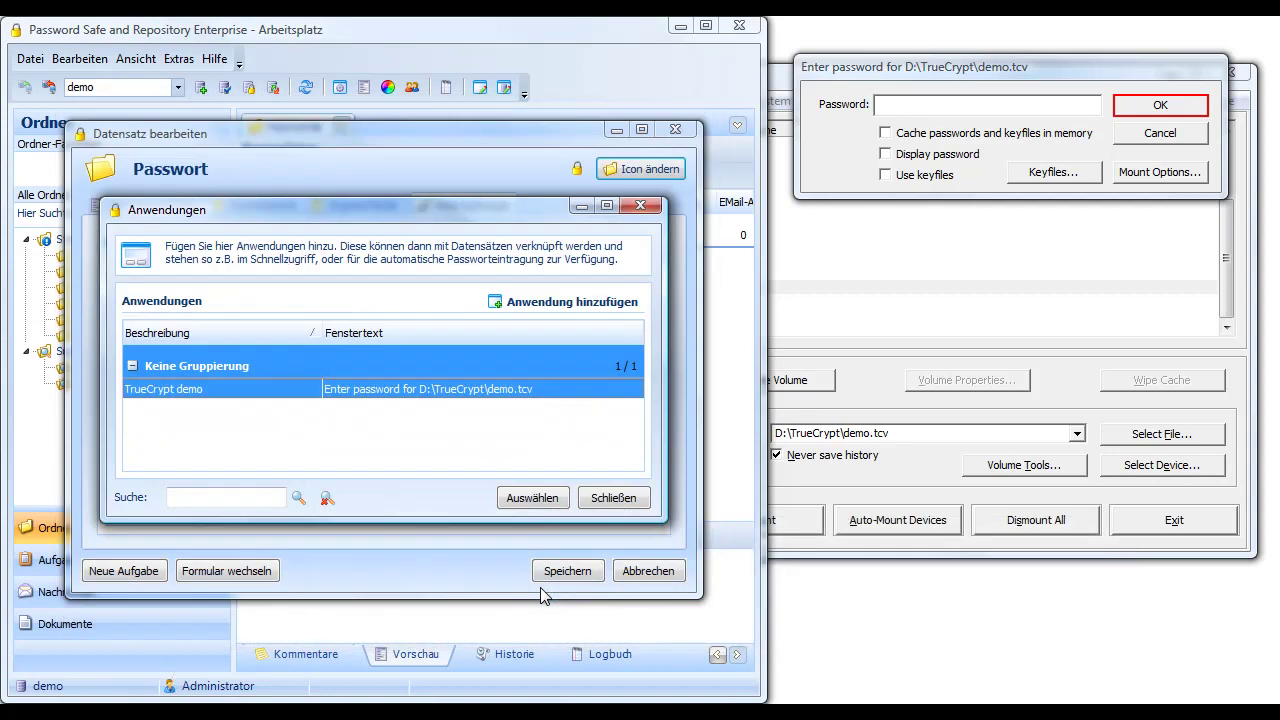
Step: Link the "TrueCrypt demo" application to the password record and save the record
click(250, 394)
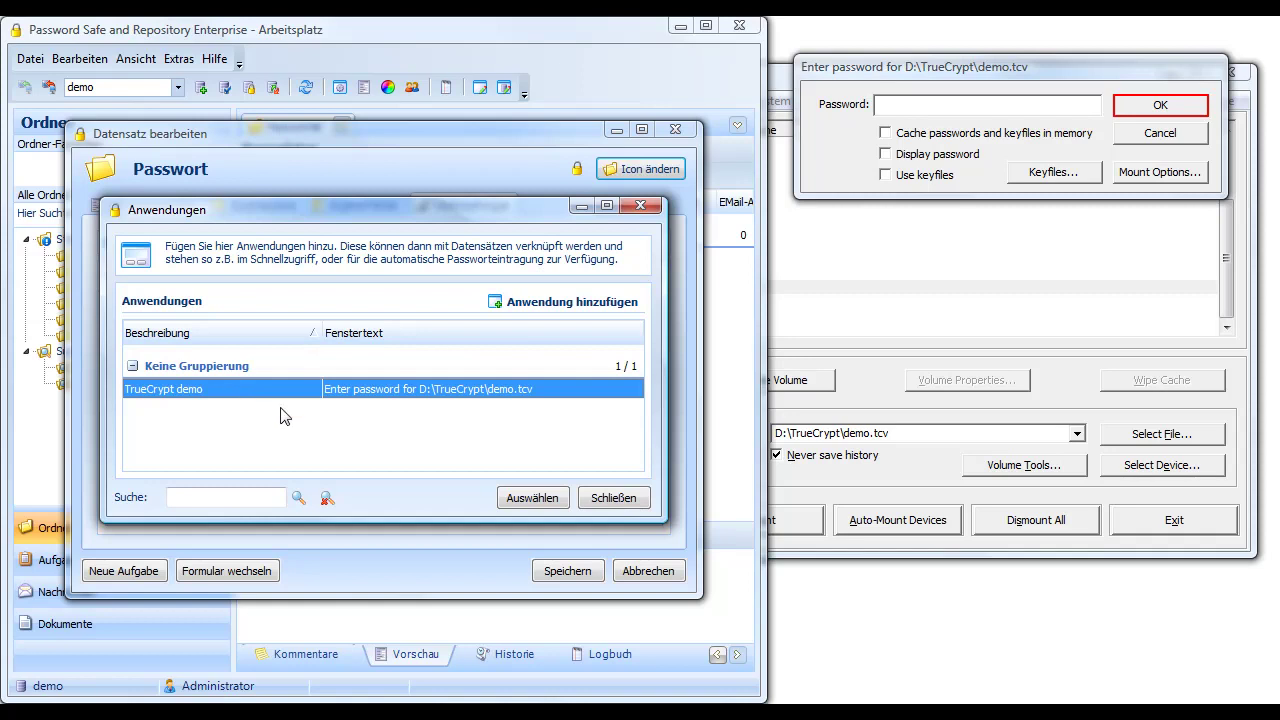
click(510, 498)
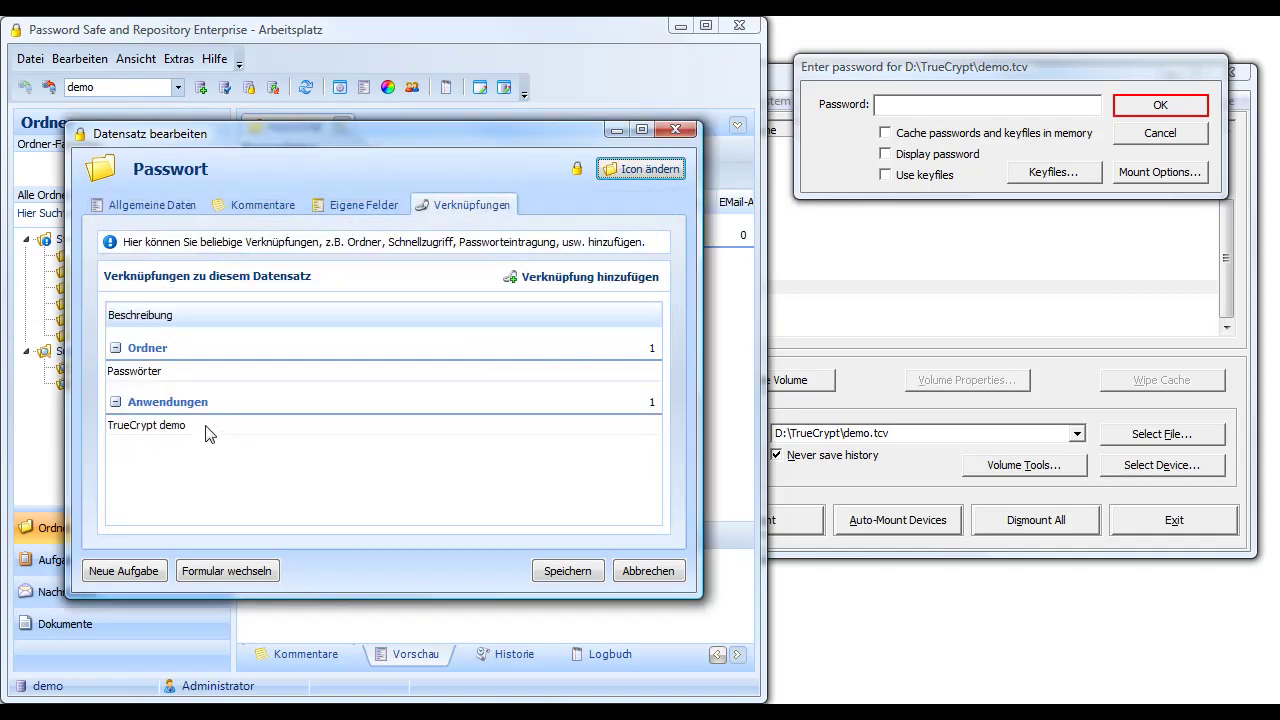
click(545, 571)
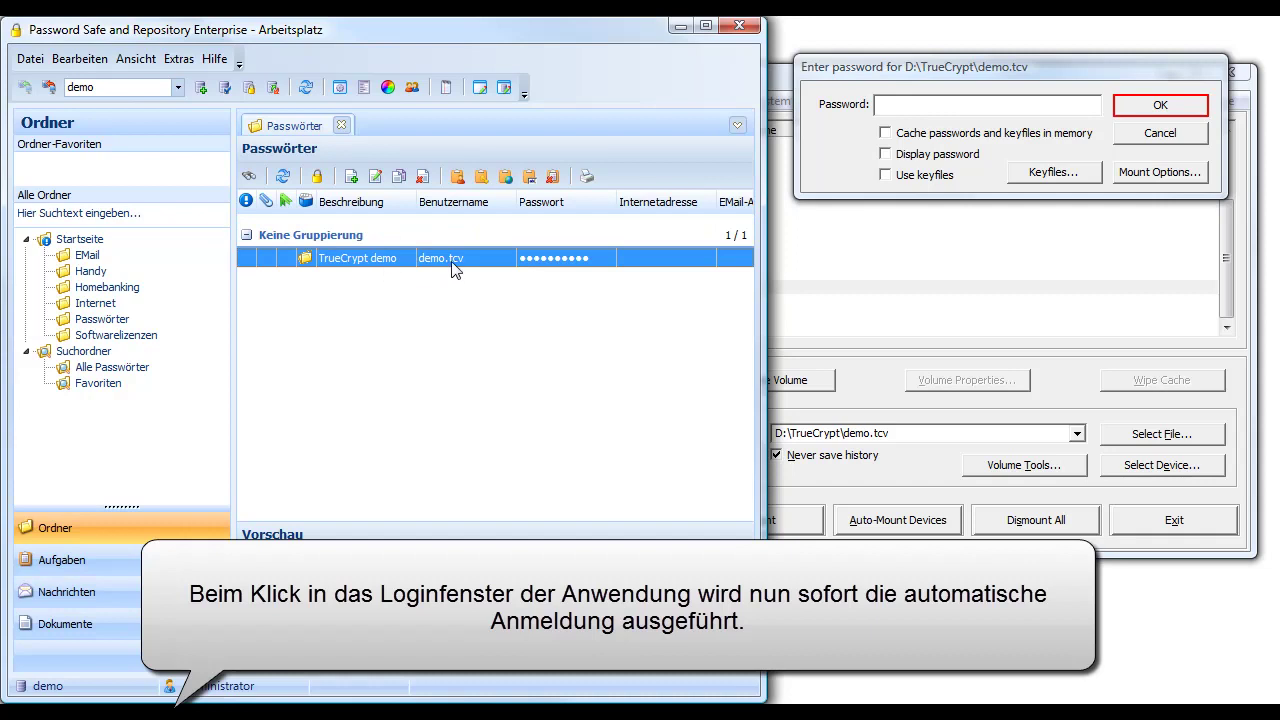
Step: Switch to TrueCrypt's password window to trigger the automatic login, and dismount demo.tcv from drive W: and start mounting it again
click(822, 160)
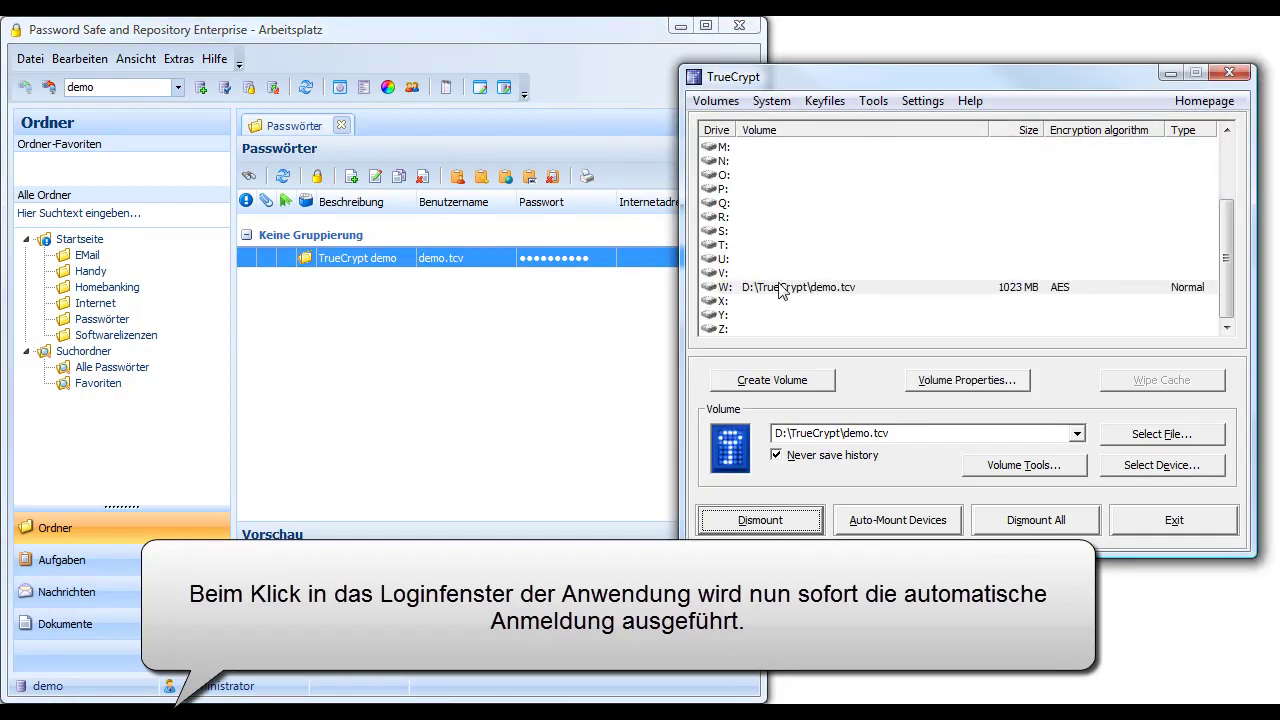
click(879, 288)
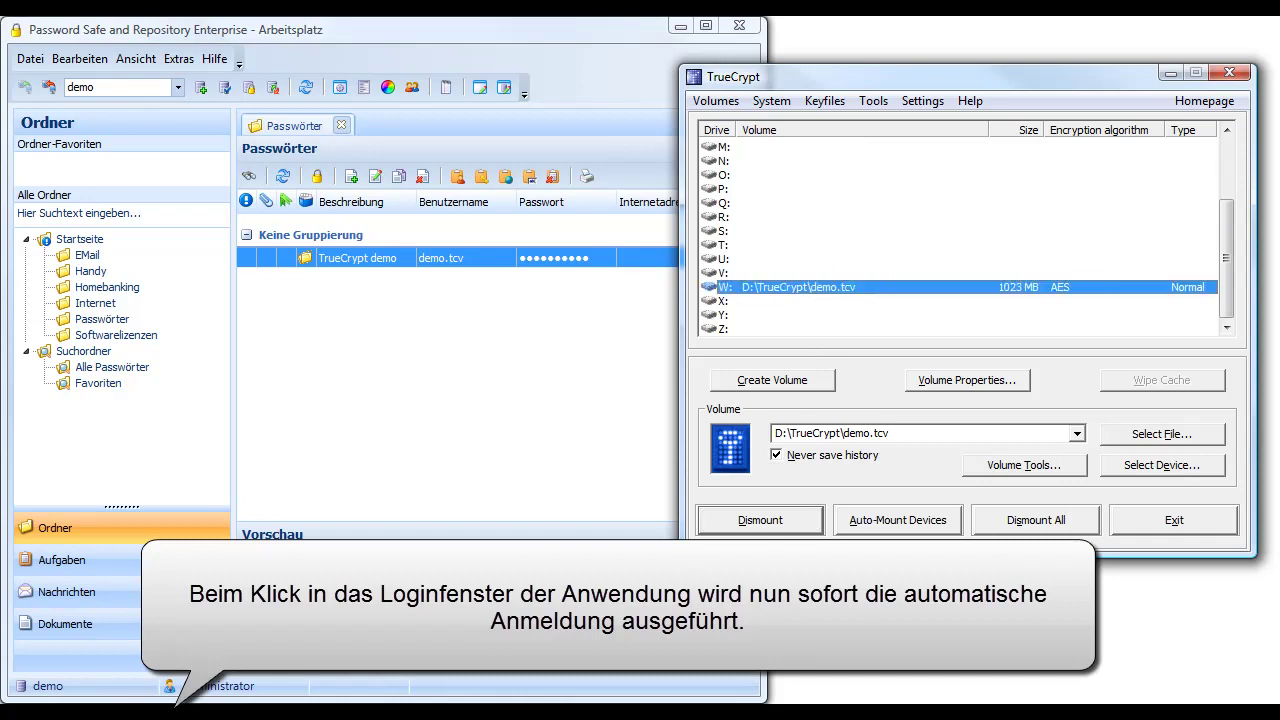
click(739, 524)
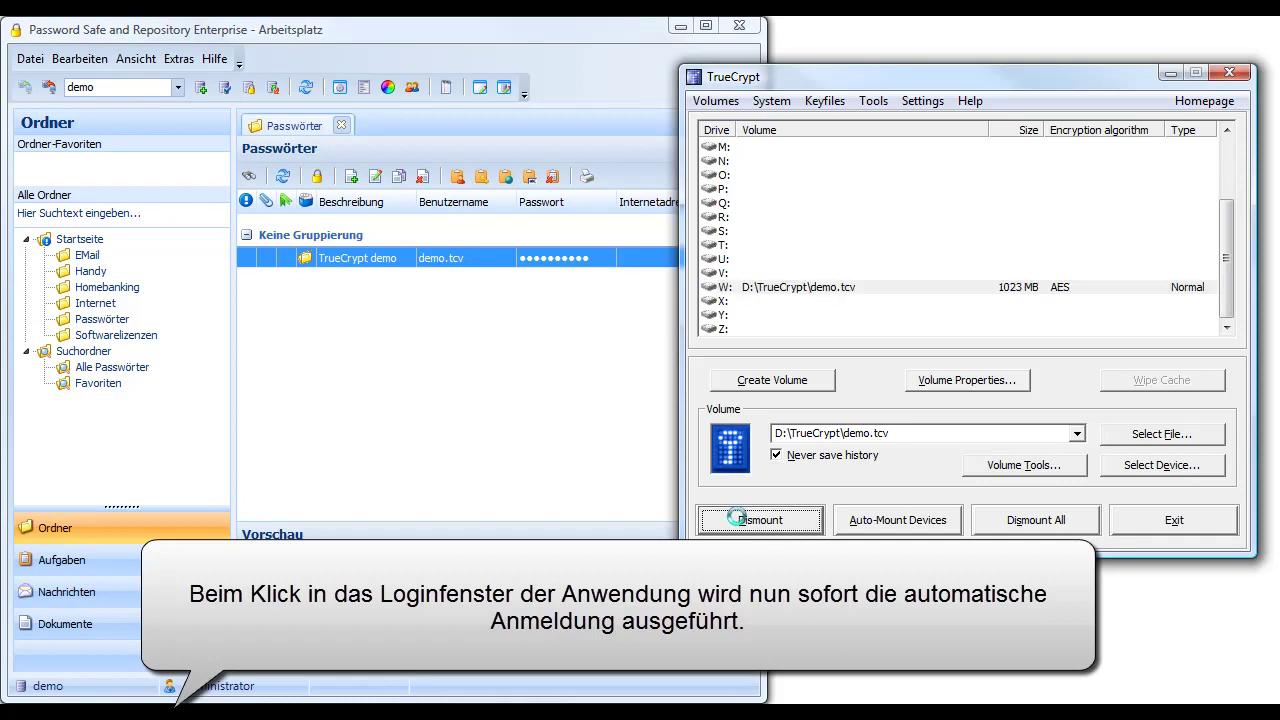
click(740, 521)
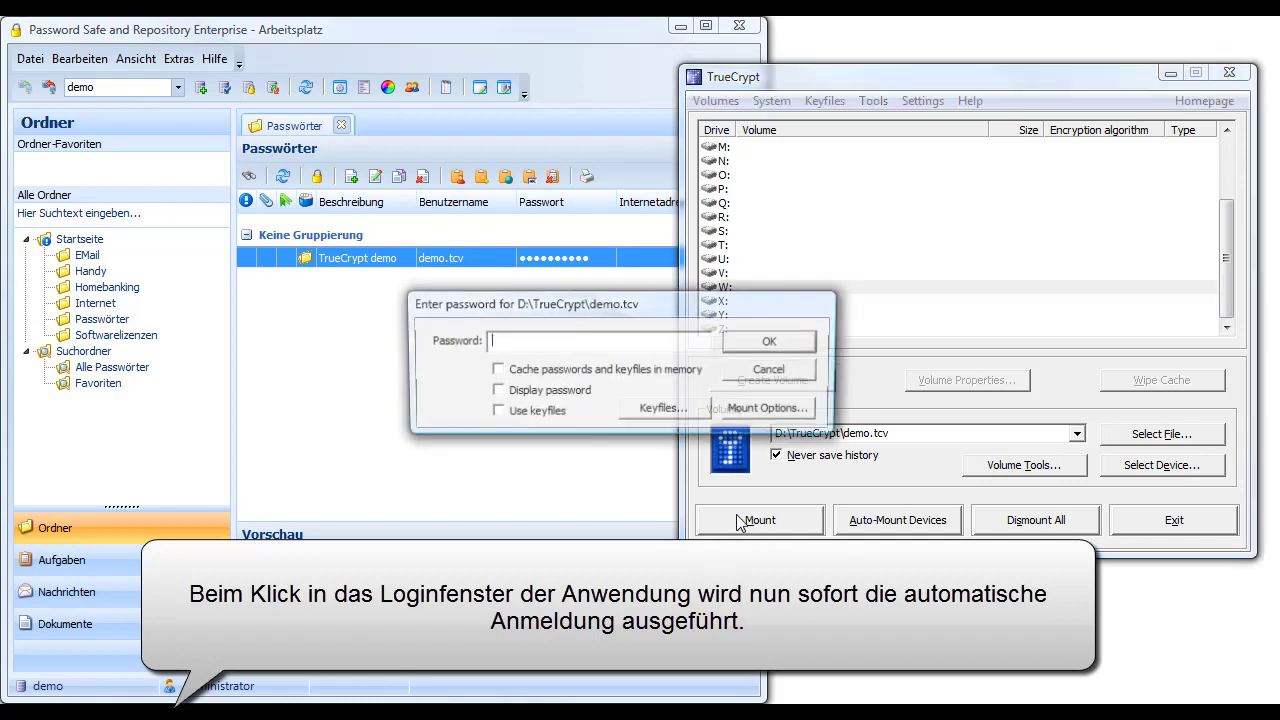